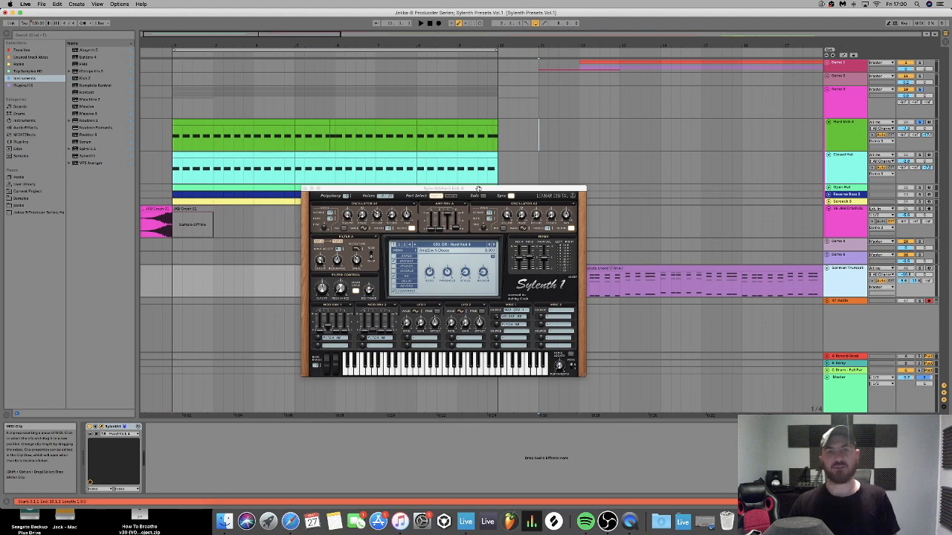
- Place the playback start at the beginning of the Hard Kick 4 clip and audition the existing kick
left_click_drag(480, 187, 438, 192)
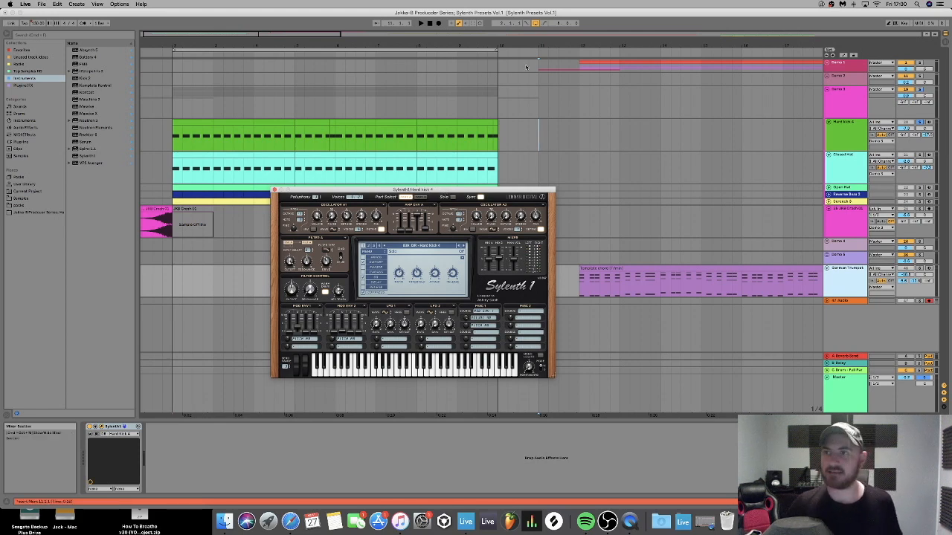
left_click(173, 146)
key("space")
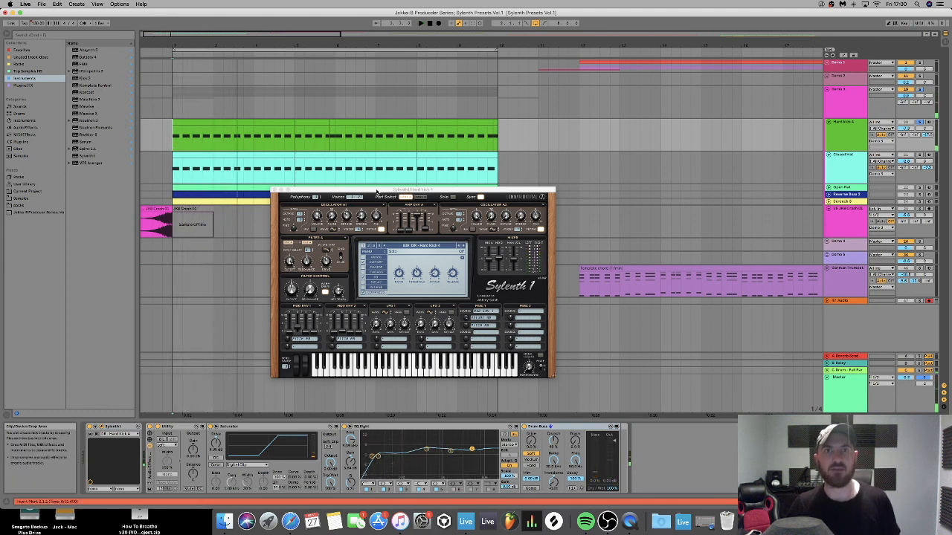
left_click_drag(377, 191, 377, 189)
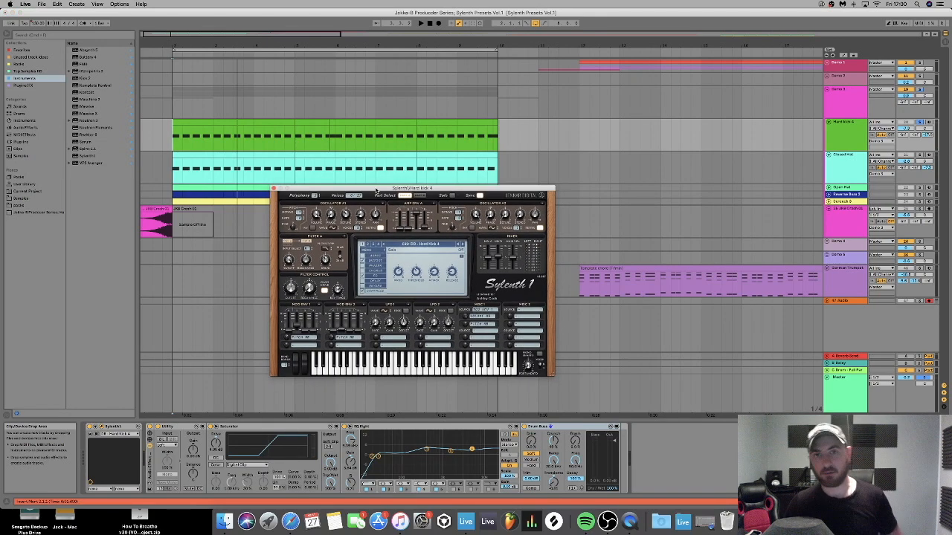
left_click_drag(377, 189, 381, 188)
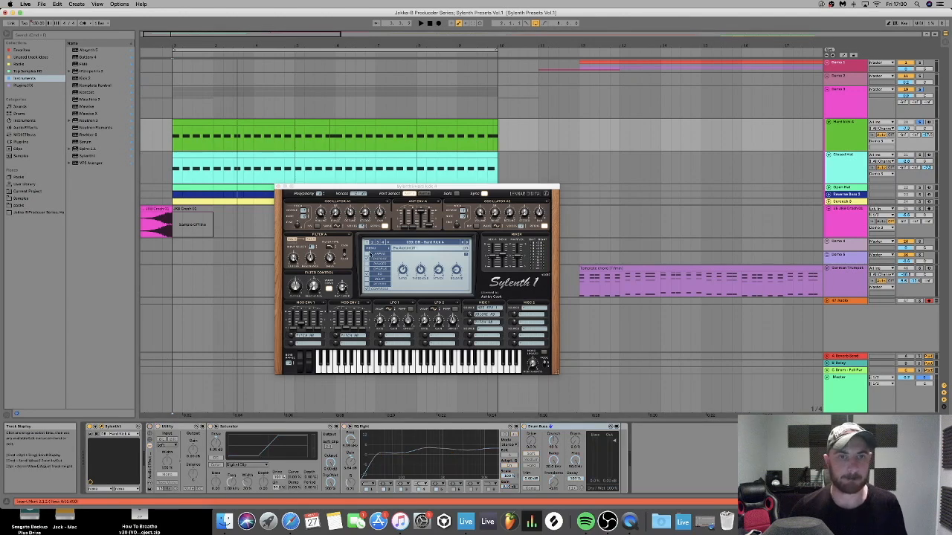
- Reset the Hard Kick 4 preset to the initial patch and enlarge the synth window
left_click(370, 251)
mouse_move(379, 260)
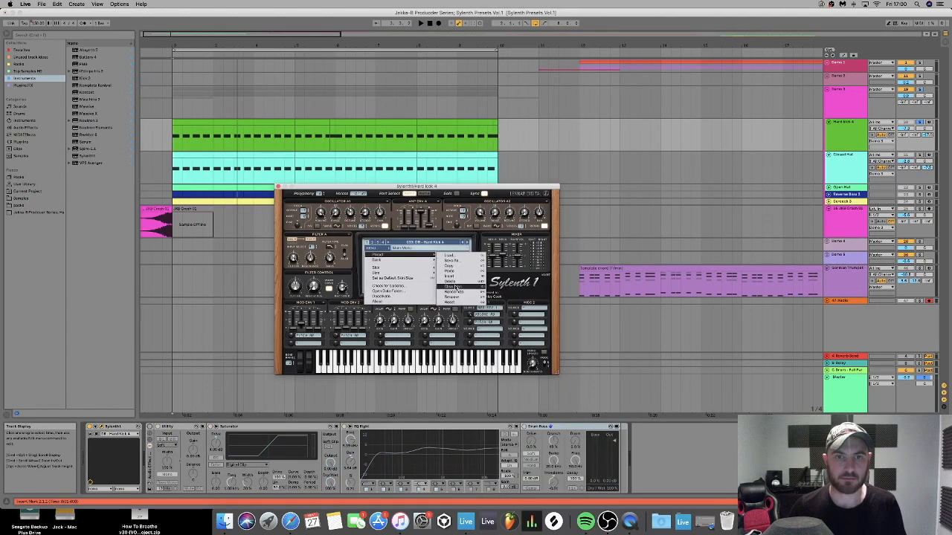
left_click(450, 286)
left_click_drag(556, 374, 630, 416)
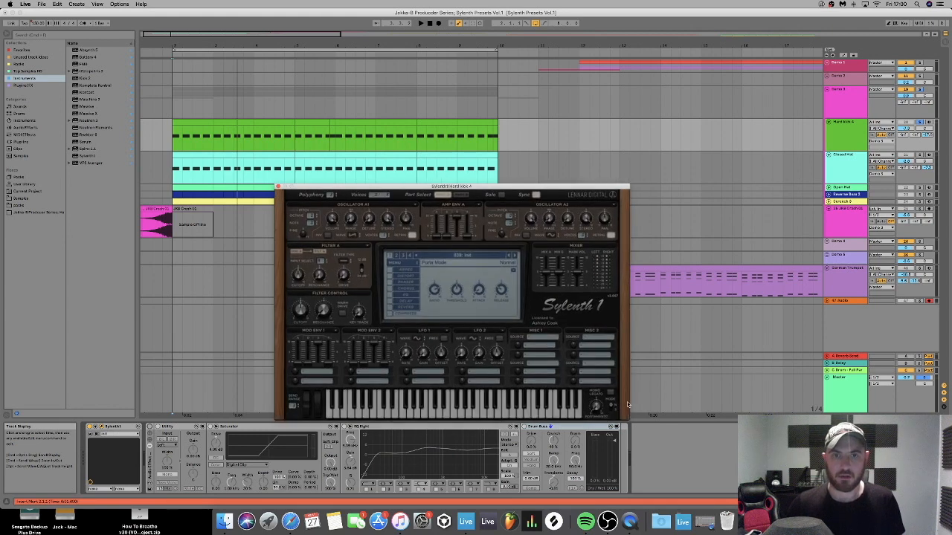
left_click_drag(407, 188, 399, 174)
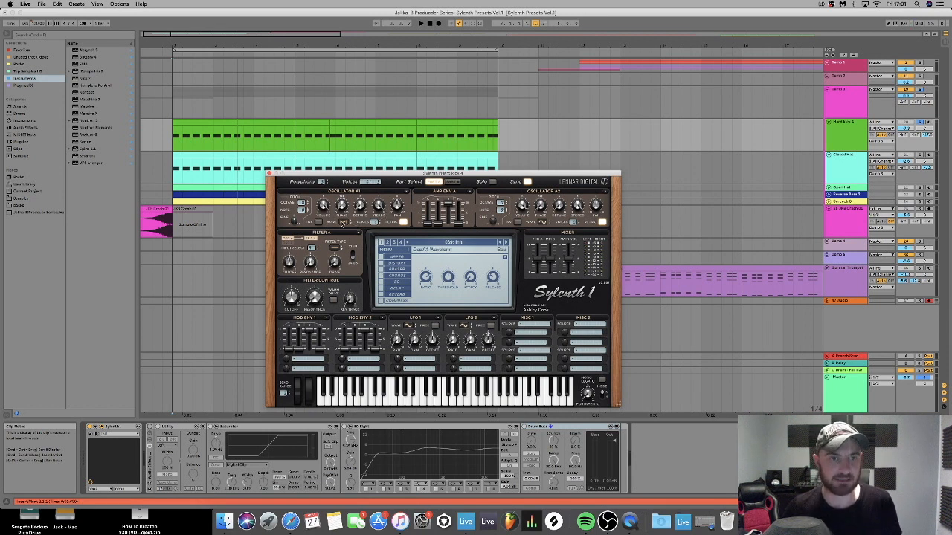
- Set oscillator A1 to a sine wave and fine-tune amp envelope A's release while playing the kick
left_click(343, 223)
left_click(358, 230)
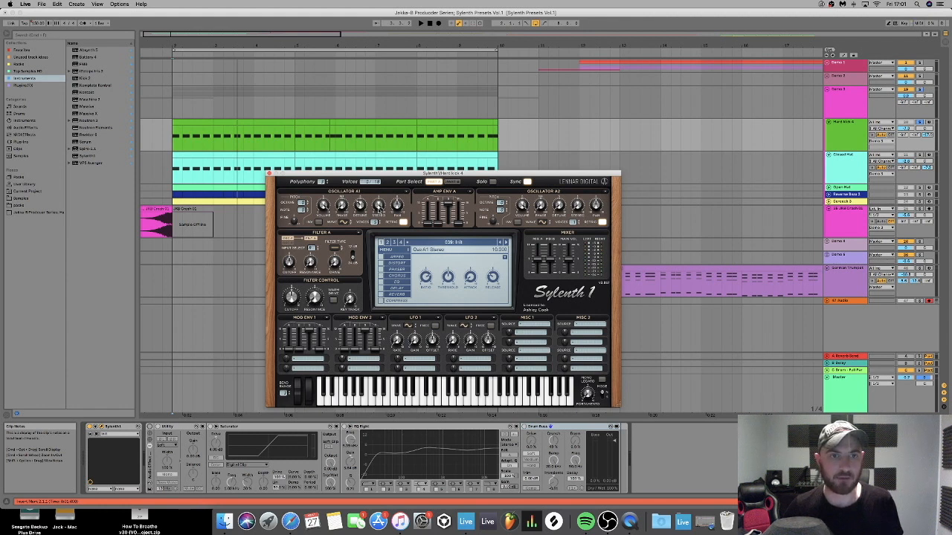
key("space")
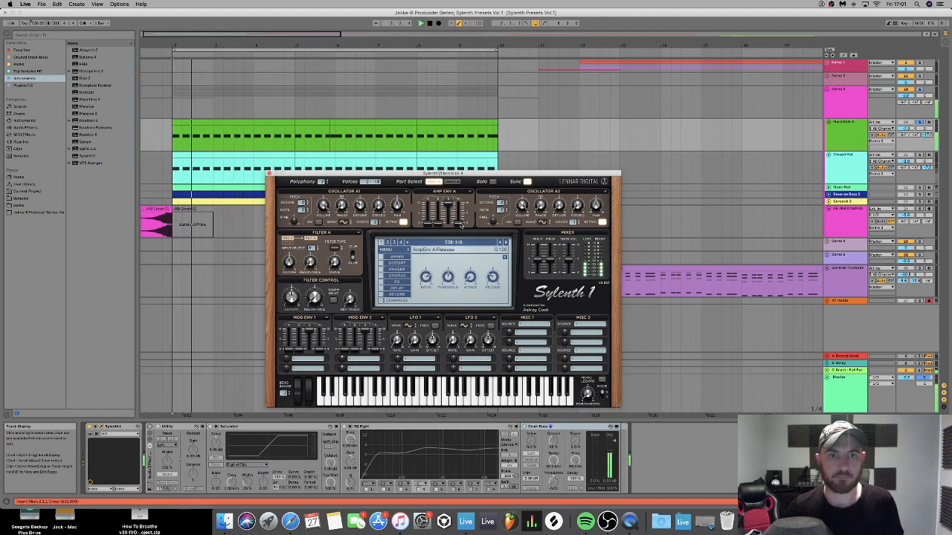
left_click_drag(460, 223, 462, 221)
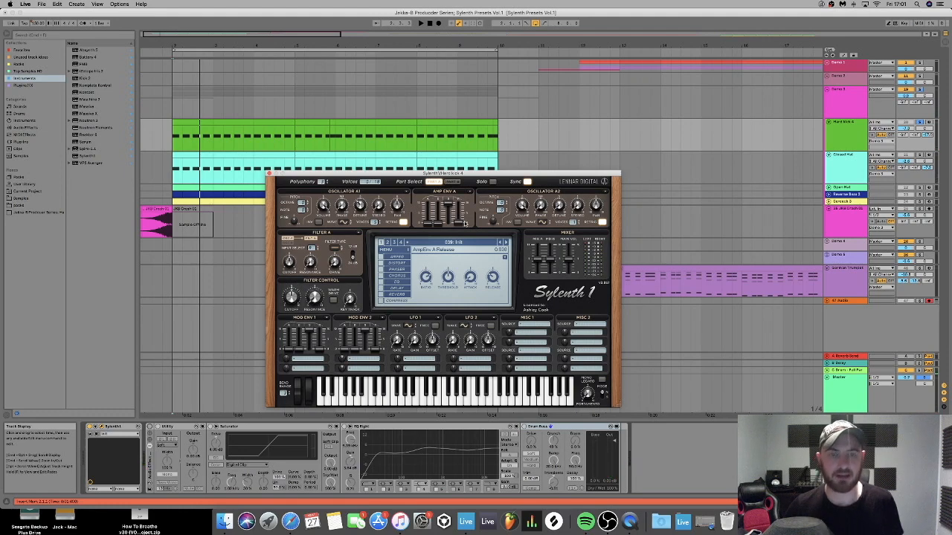
- Set the waveform of oscillator B2 in part B to Pulse
left_click(451, 181)
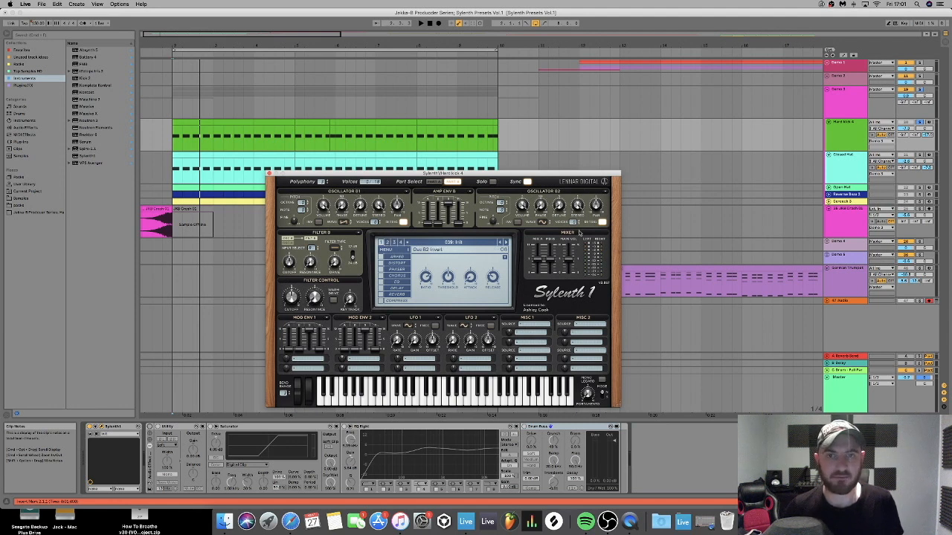
left_click(544, 222)
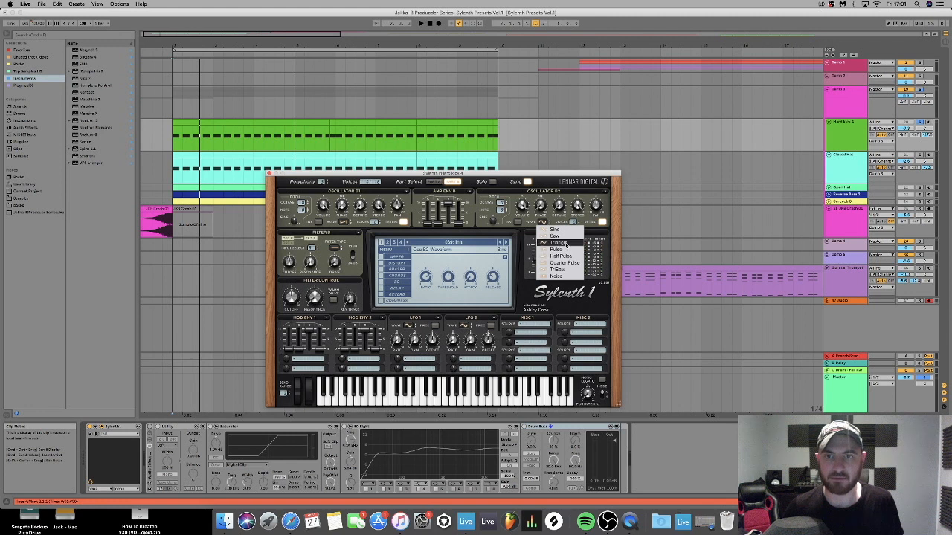
left_click(559, 250)
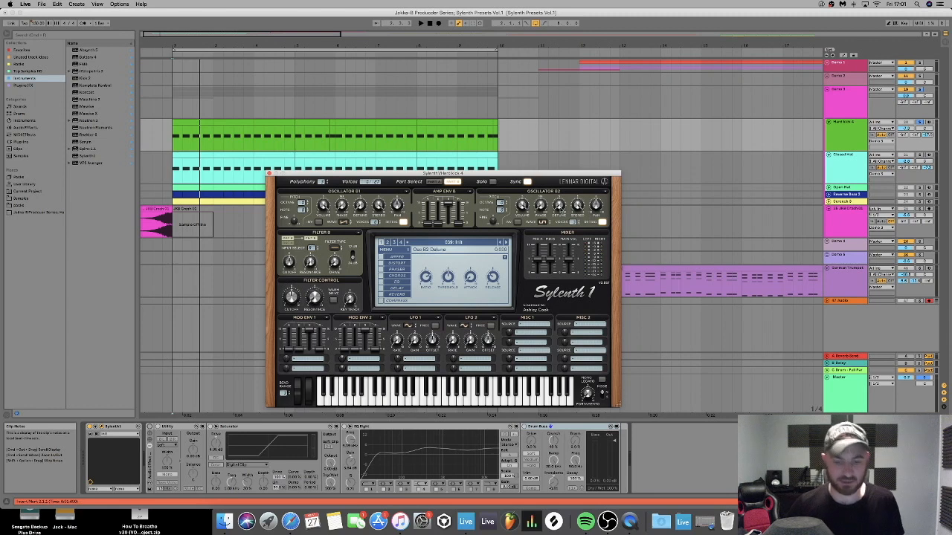
- Lower amp envelope B's sustain and adjust its decay while playing the kick
left_click(447, 208)
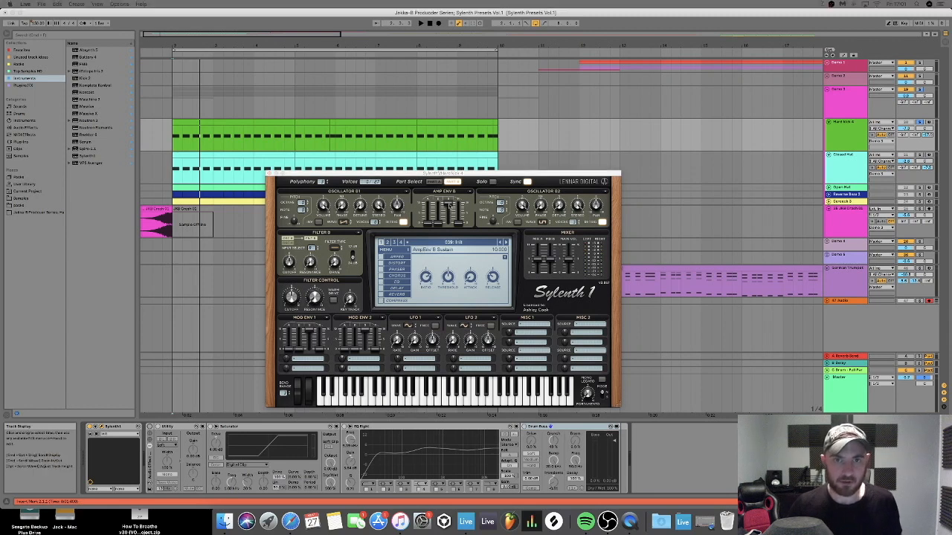
left_click(450, 208)
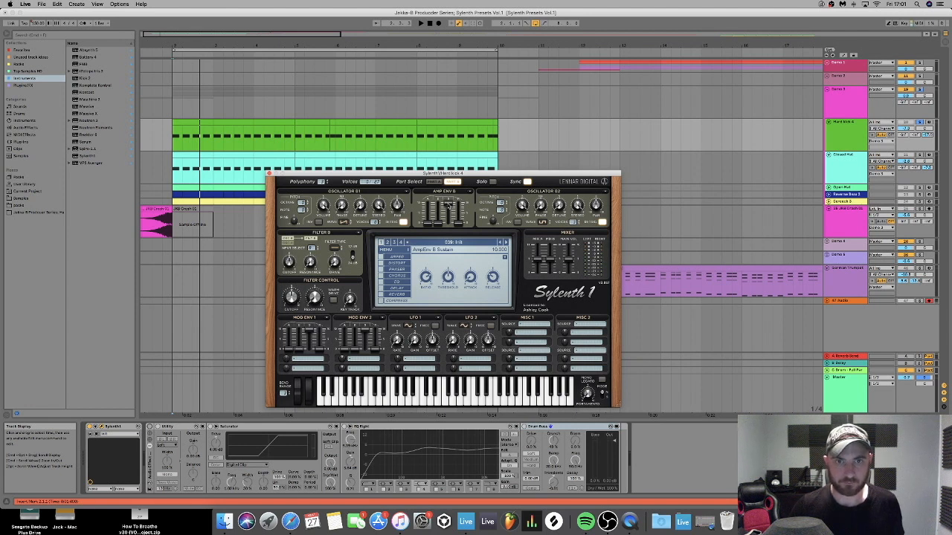
key("space")
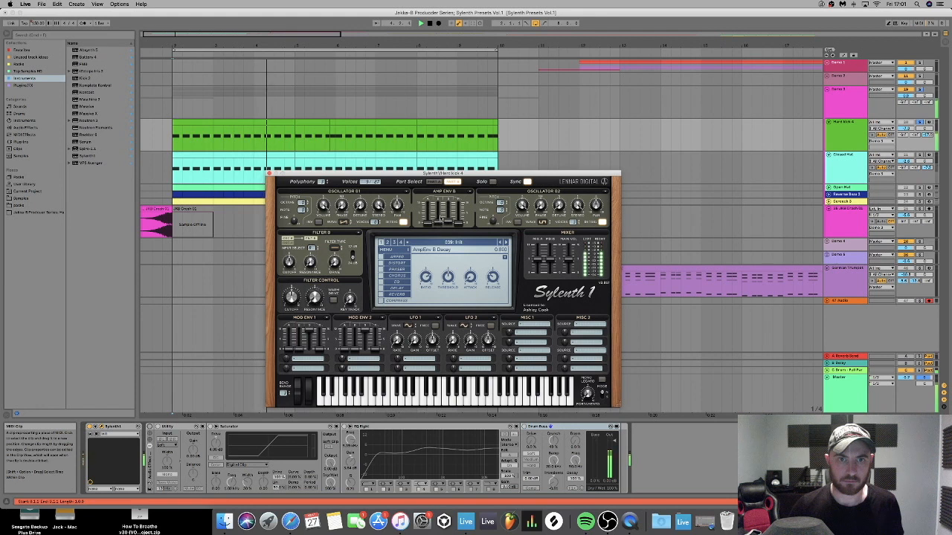
left_click_drag(439, 220, 440, 215)
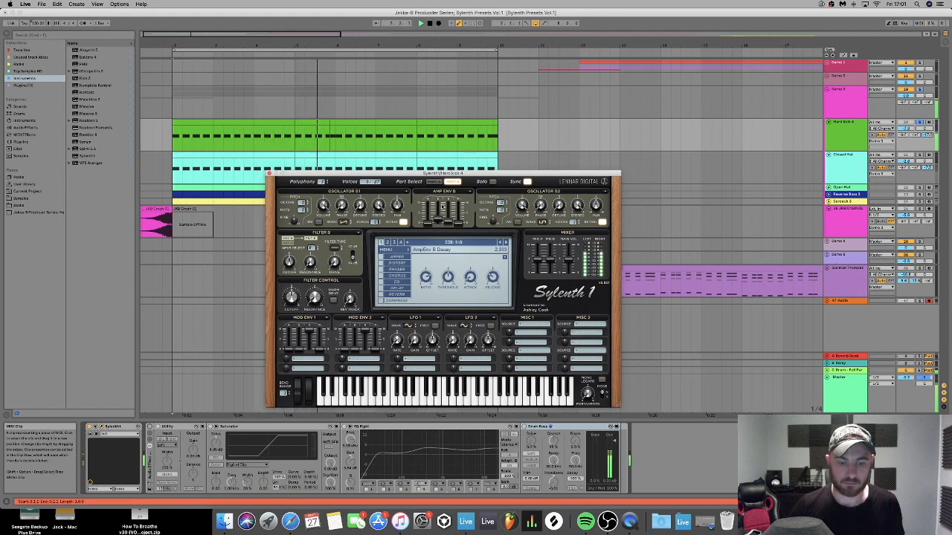
left_click_drag(447, 222, 447, 218)
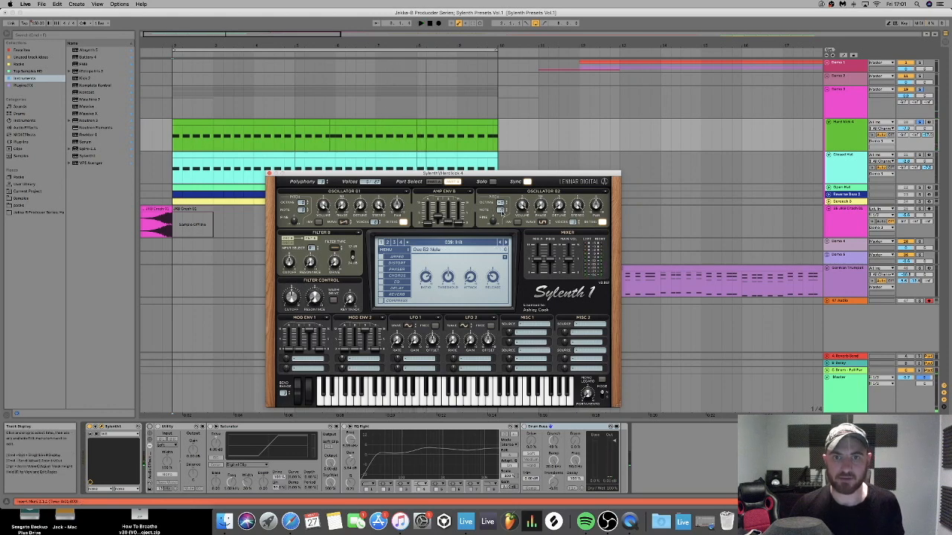
- Compare parts A and B during playback, checking amp envelope B's decay and amp envelope A's release
left_click(435, 181)
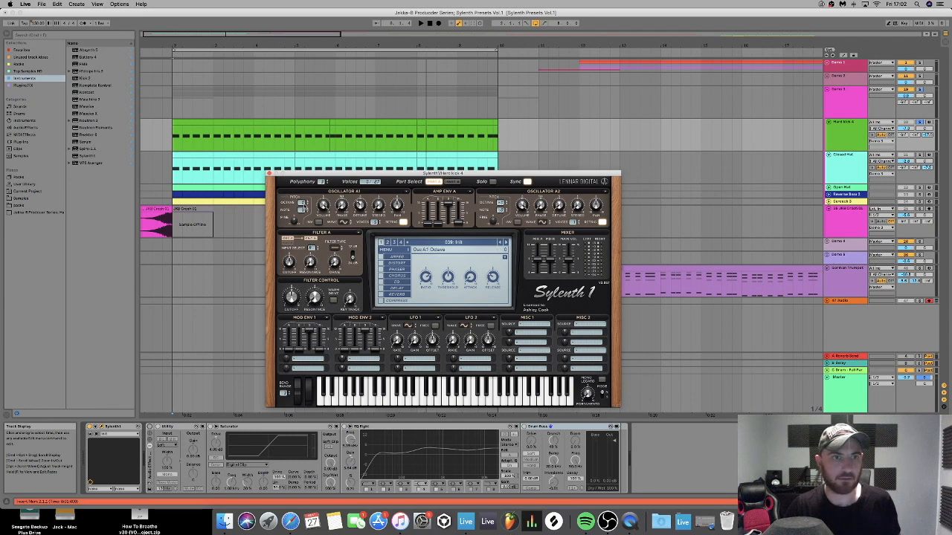
left_click(451, 182)
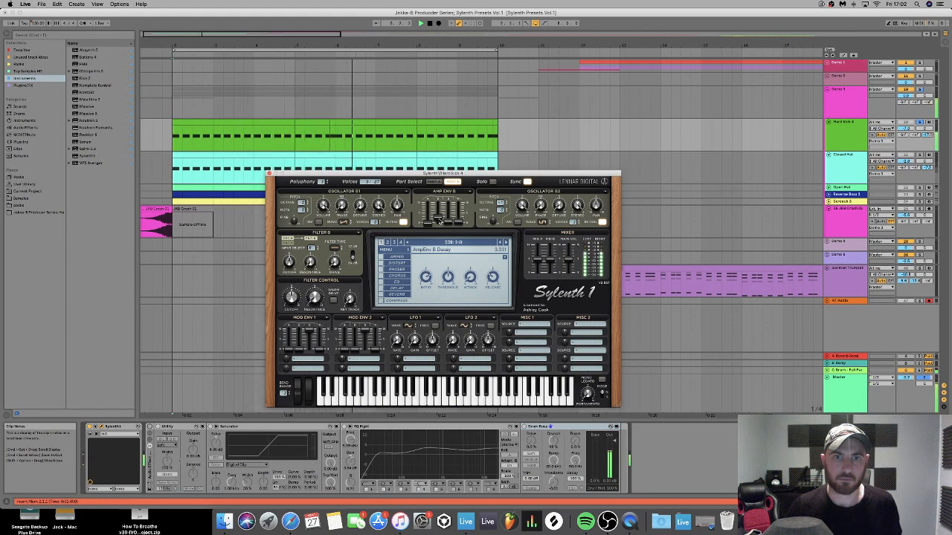
left_click(437, 182)
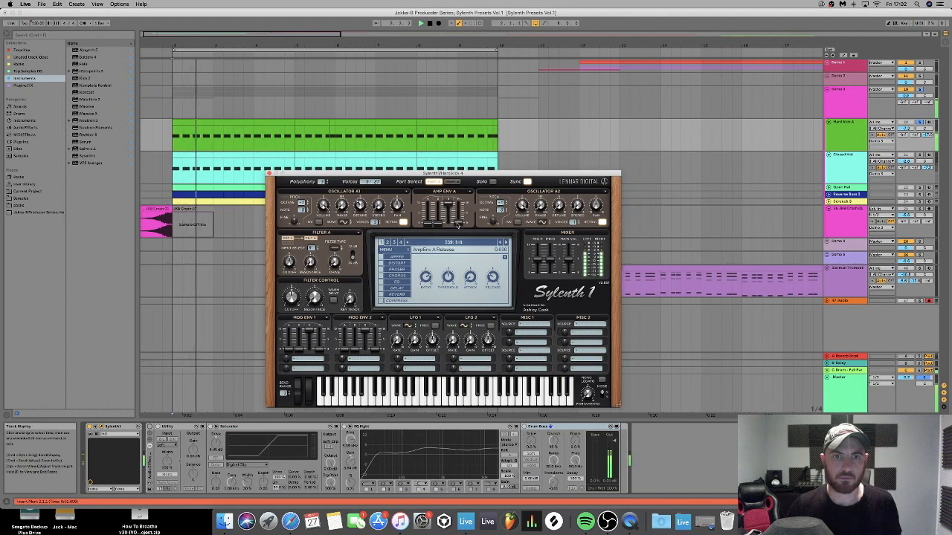
left_click(436, 181)
left_click(437, 182)
- Set the filter type of both filter A and filter B to Lowpass
left_click(335, 248)
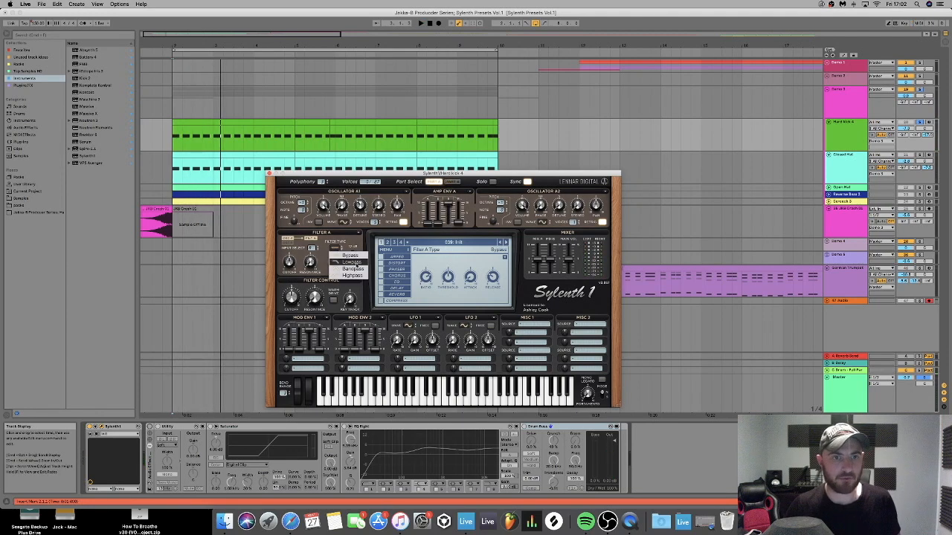
left_click(353, 263)
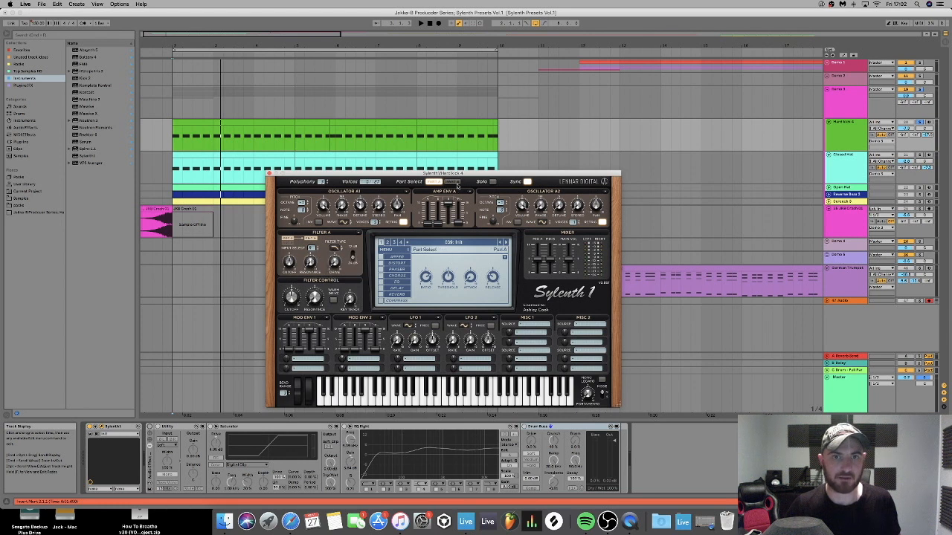
left_click(438, 181)
left_click(335, 248)
left_click(347, 263)
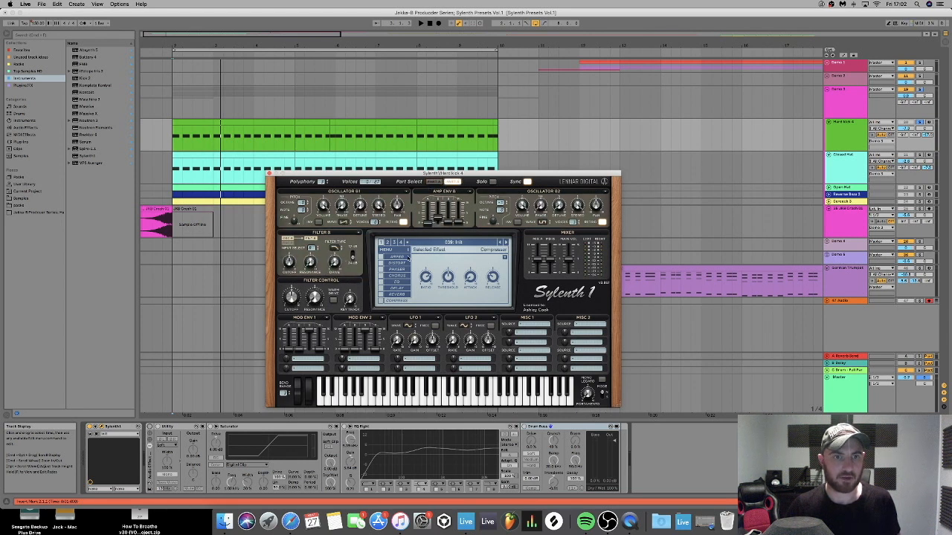
- Adjust filter A's cutoff to about 5 while auditioning the kick
left_click(433, 182)
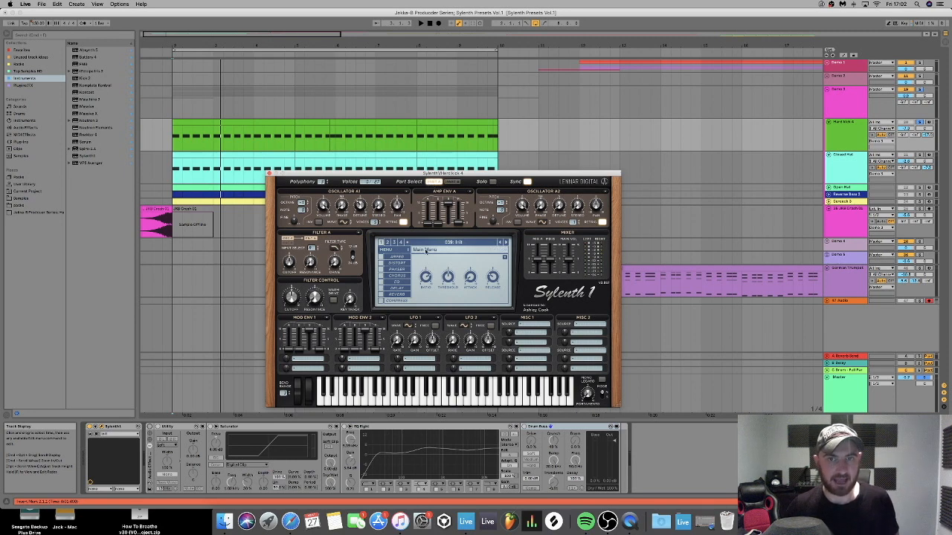
key("space")
key("space")
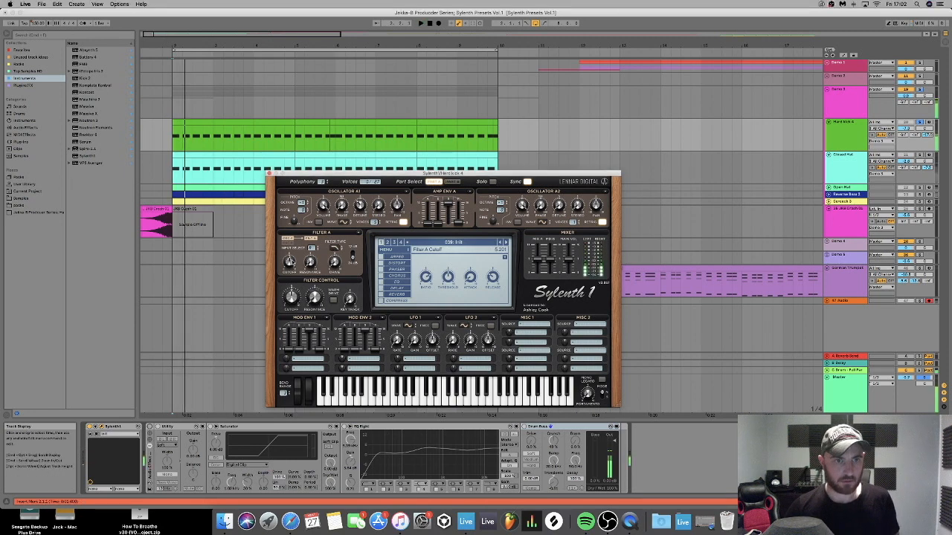
left_click_drag(295, 256, 297, 254)
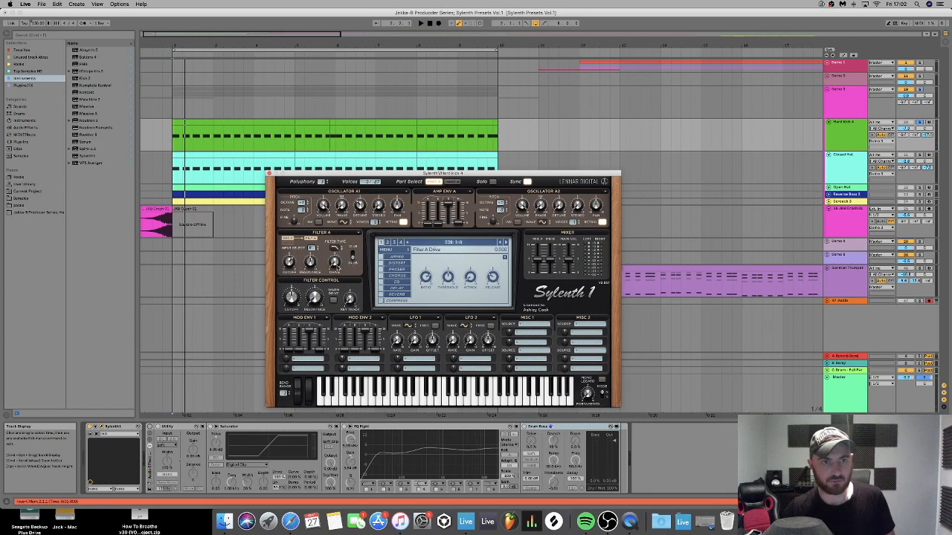
key("space")
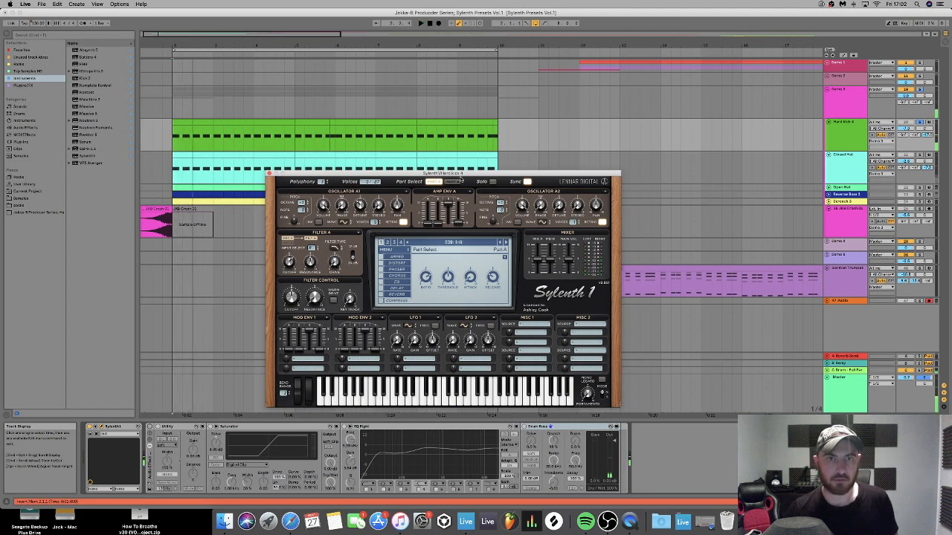
- Lower filter B's cutoff in part B and audition the kick
left_click(456, 184)
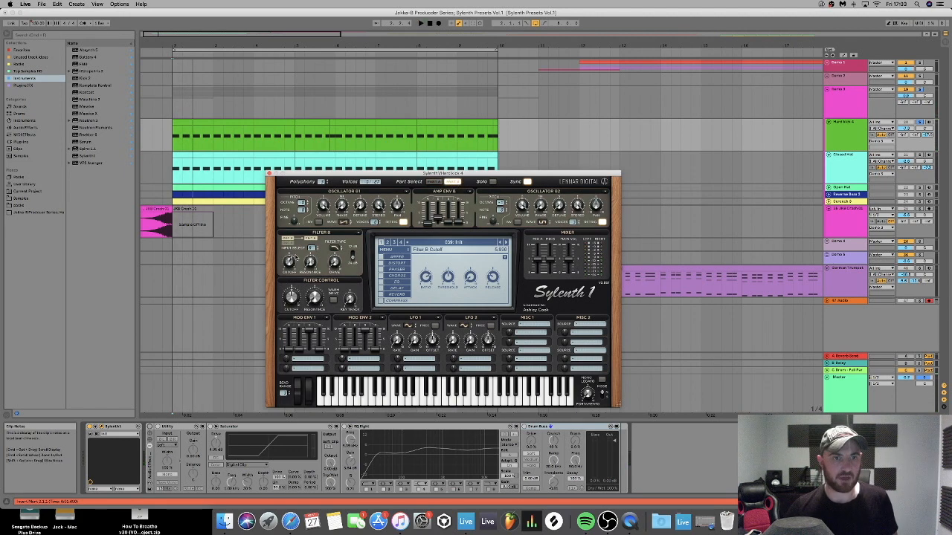
key("space")
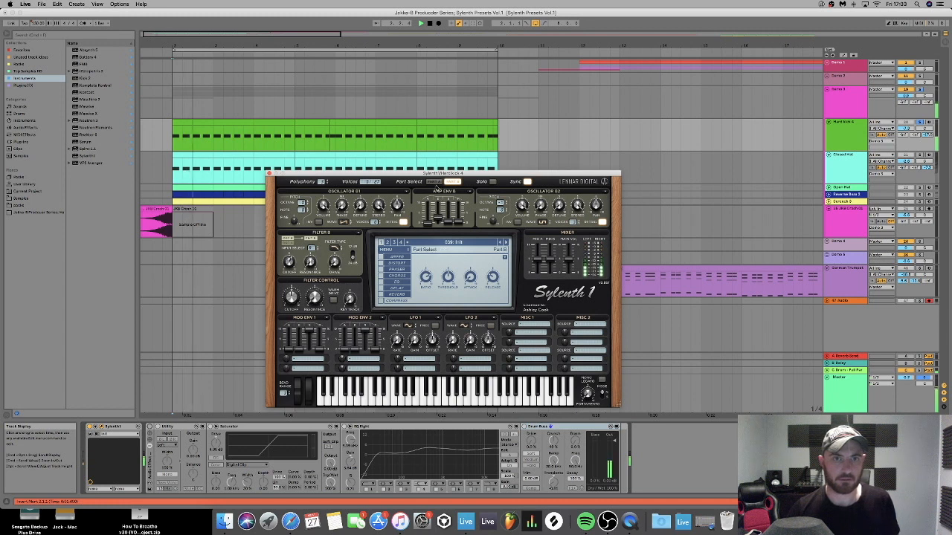
key("space")
- Raise filter A's drive in part A to about 6.1 while the kick plays
left_click(434, 182)
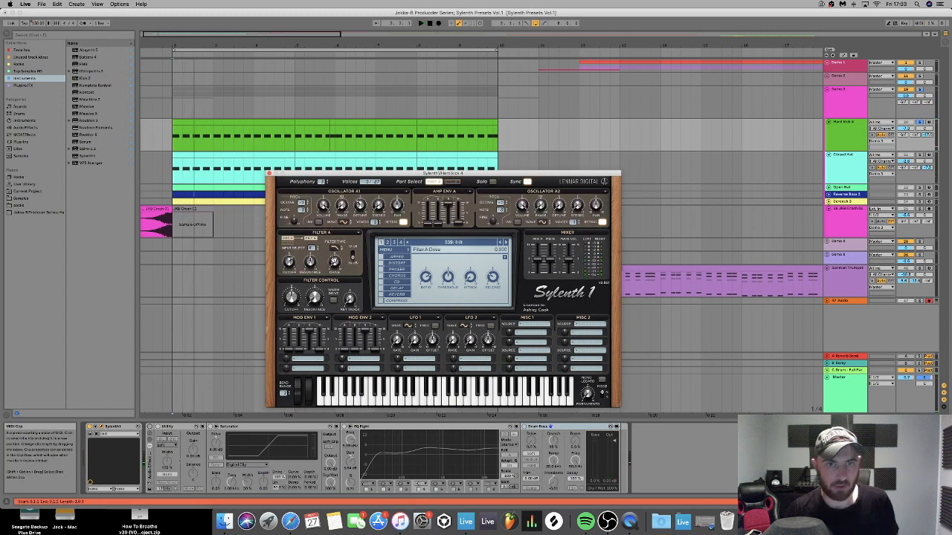
key("space")
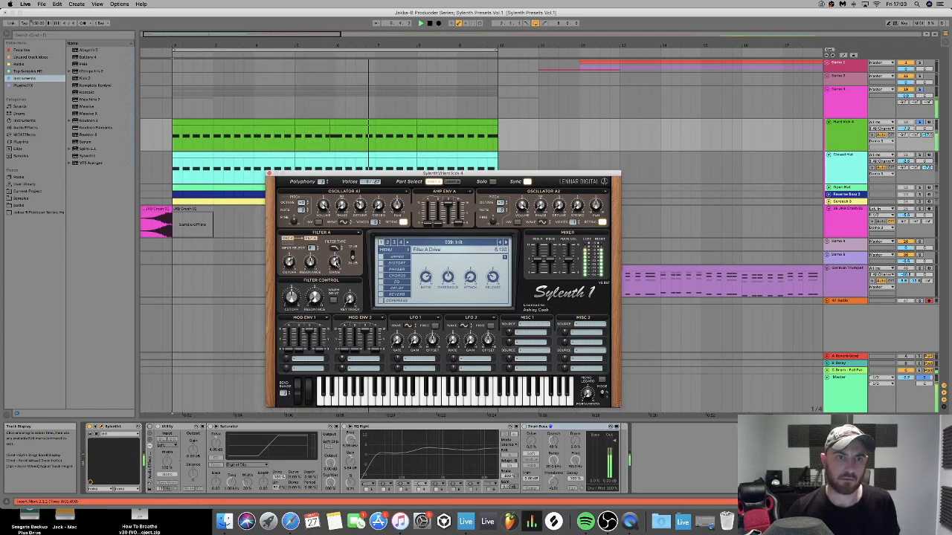
key("space")
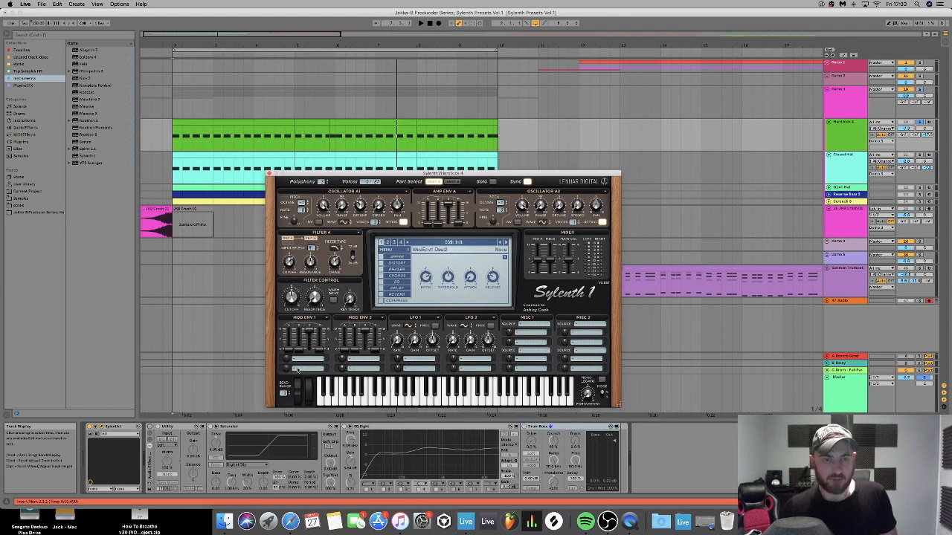
- Assign Pitch A and B as the first destination of Mod Env 1
left_click(297, 362)
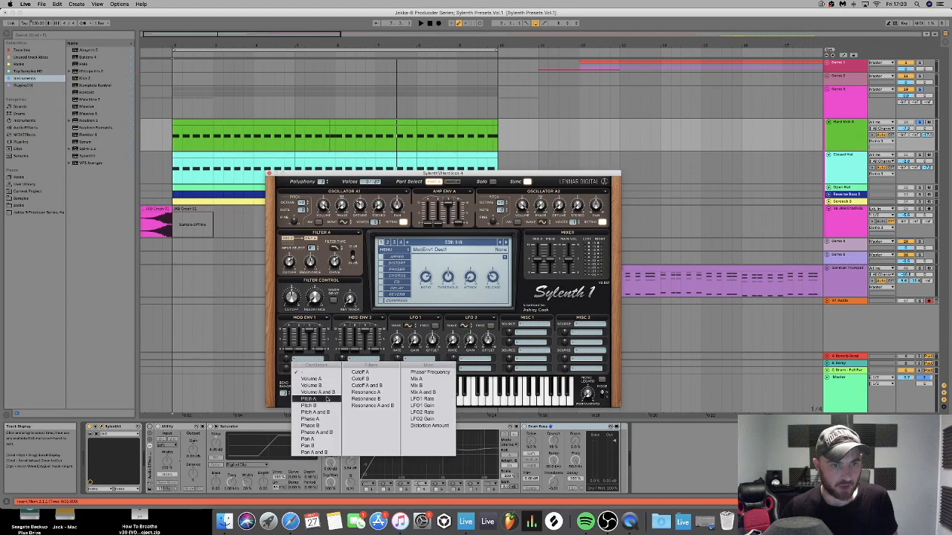
left_click(328, 413)
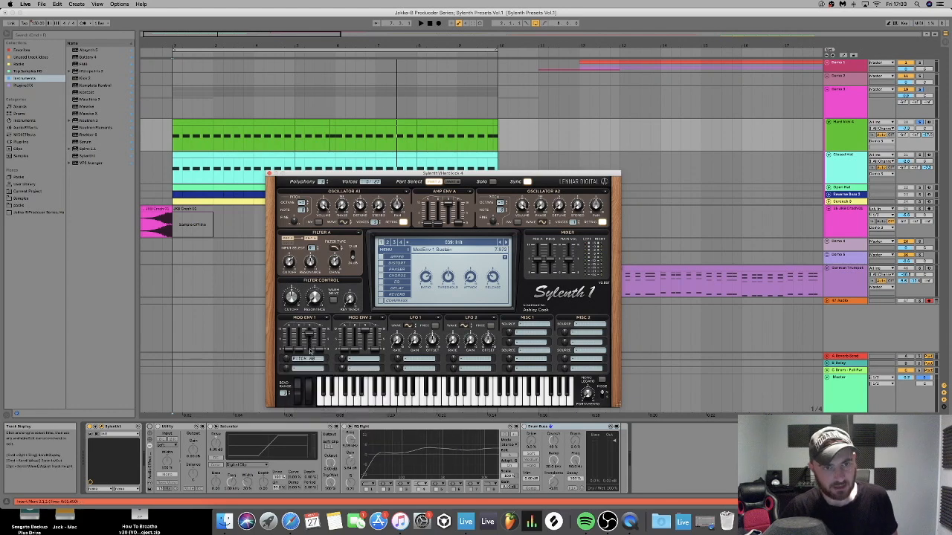
- Lower Mod Env 1's sustain, then adjust its decay to about 2.4 while auditioning the kick
key("space")
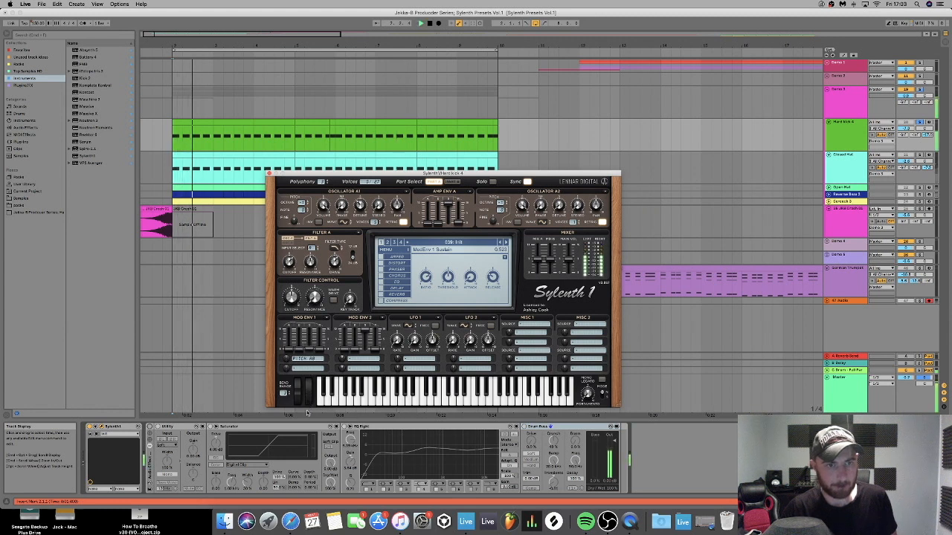
left_click_drag(301, 353, 301, 350)
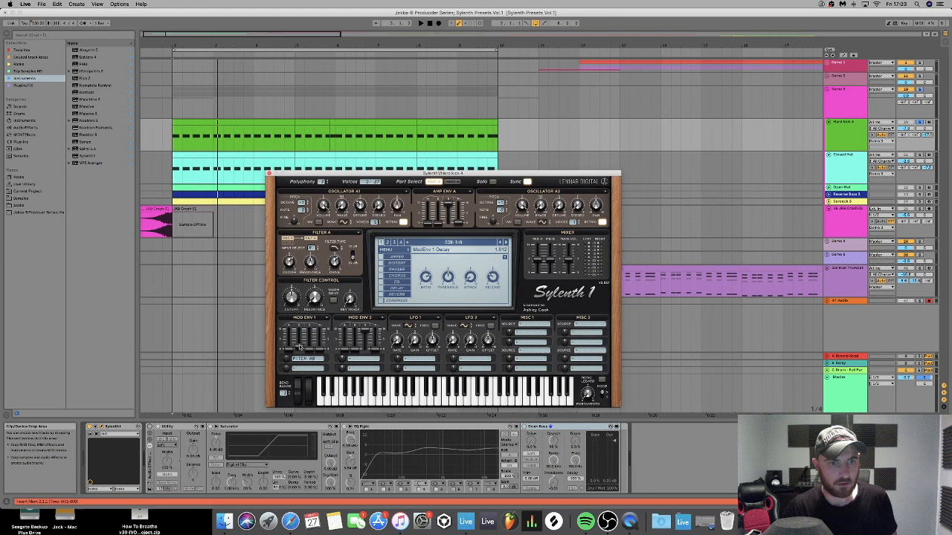
key("space")
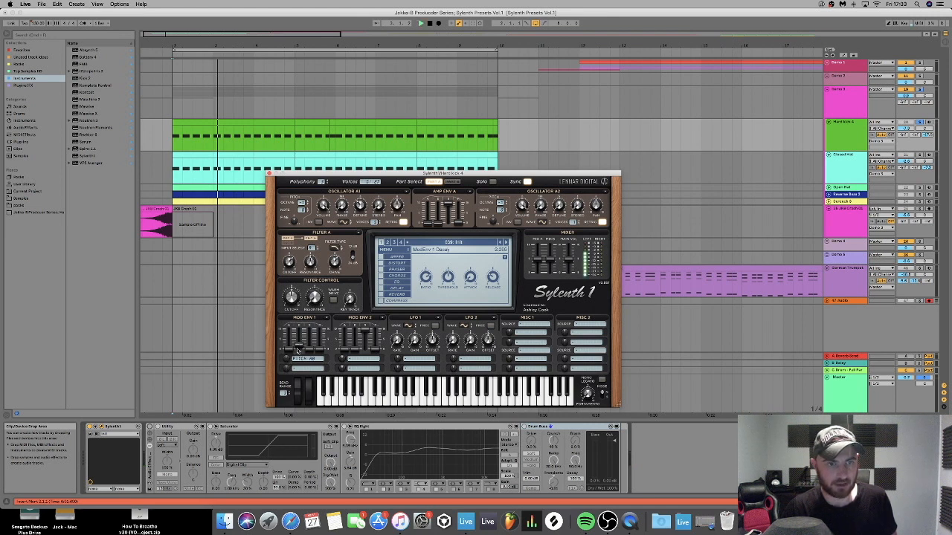
left_click_drag(287, 358, 289, 353)
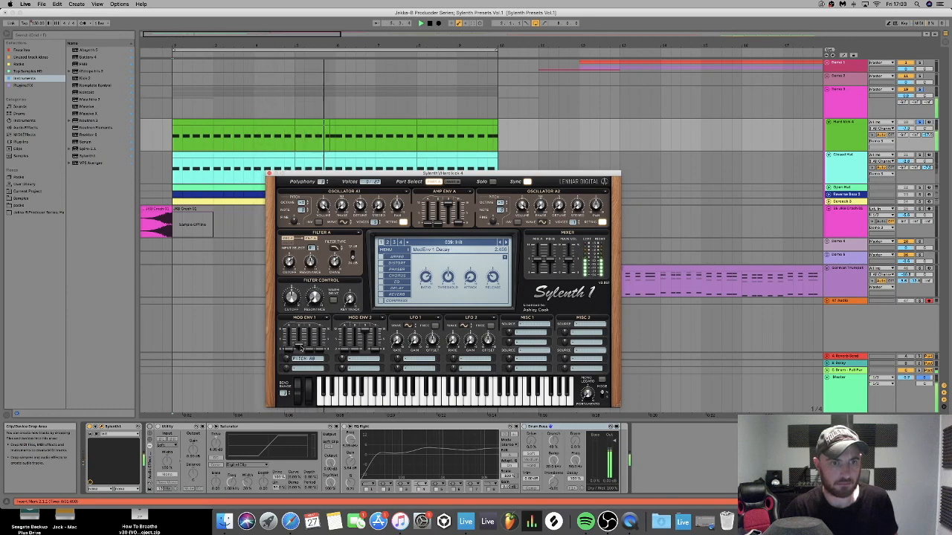
key("space")
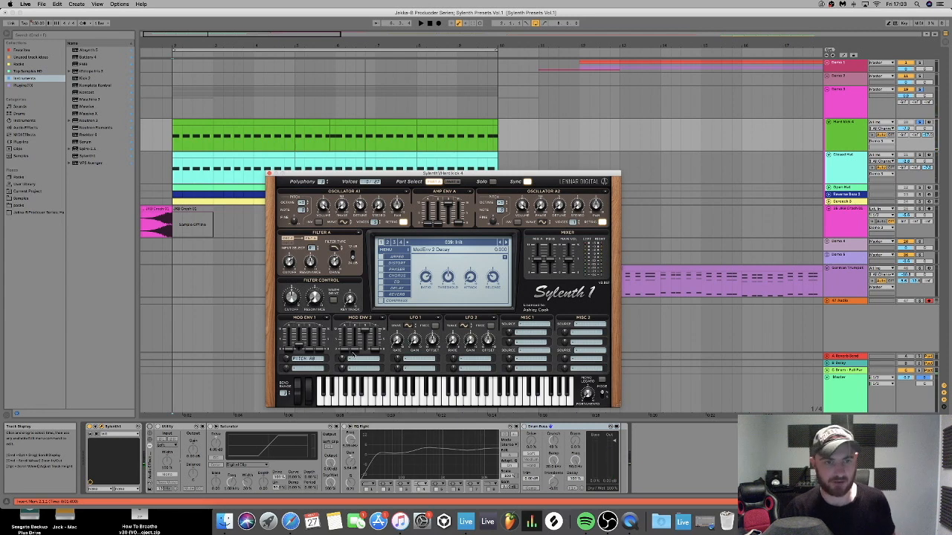
- Assign Pitch A and B as the first destination of Mod Env 2
left_click(353, 361)
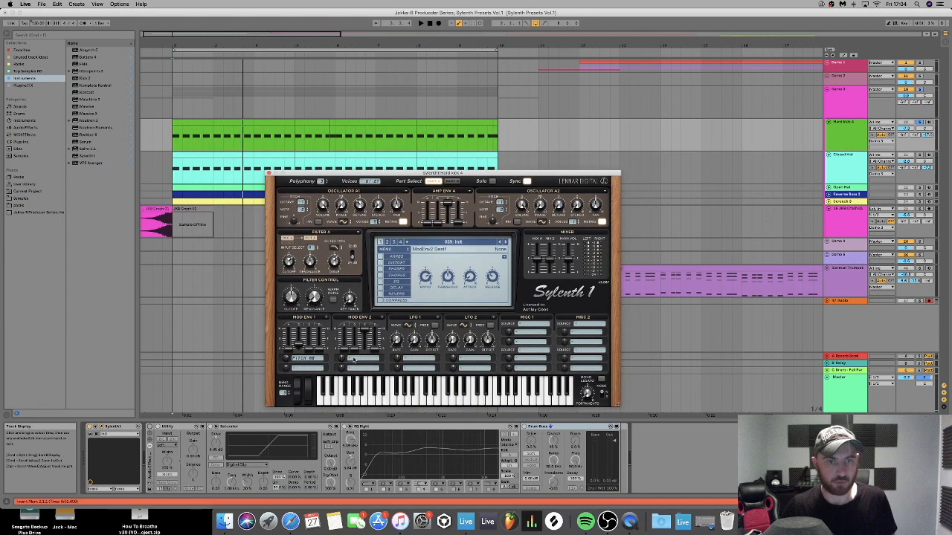
left_click(363, 359)
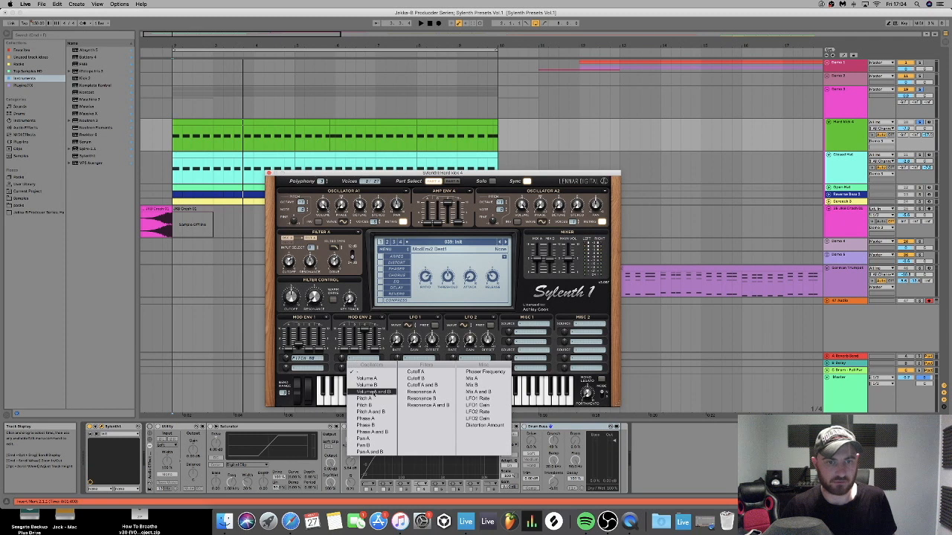
left_click(372, 412)
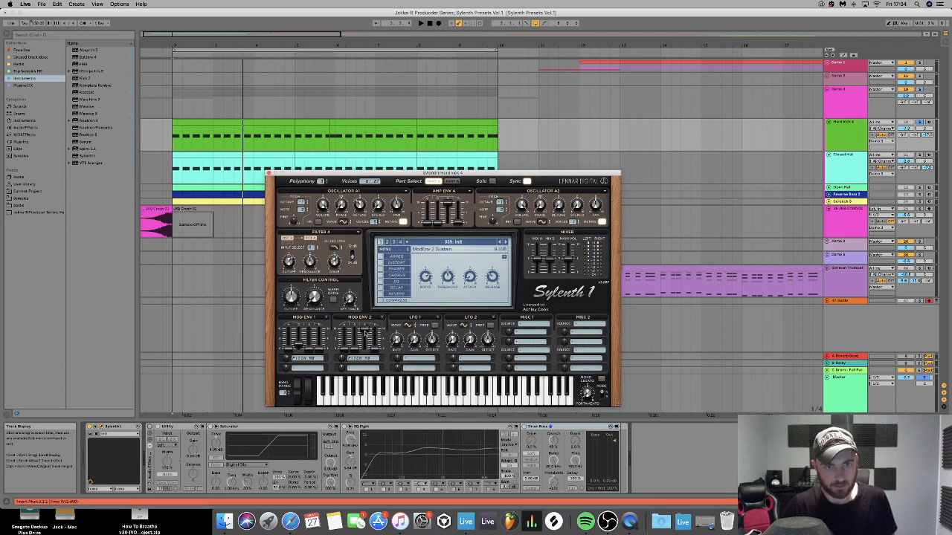
- Fine-tune Mod Env 1's decay to about 3.2 and adjust Mod Env 2's decay while the kick plays
key("space")
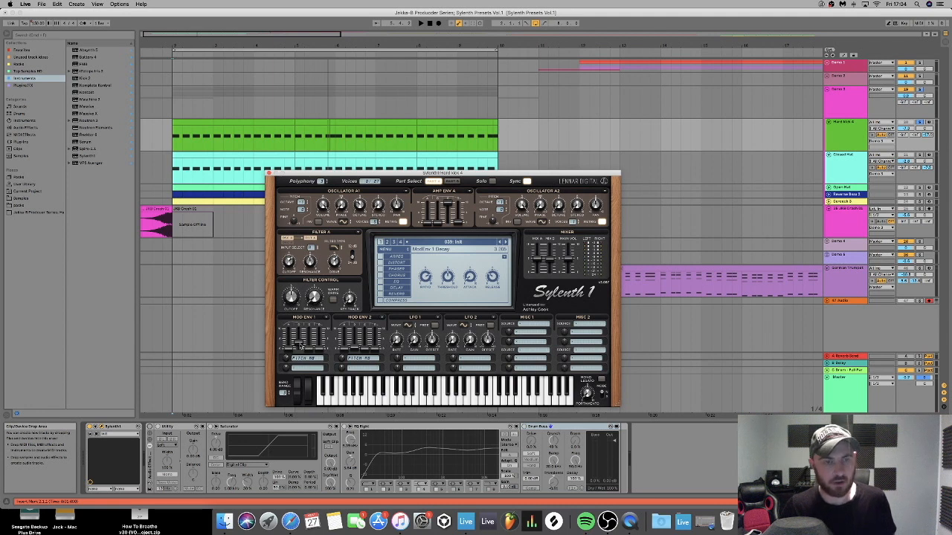
key("space")
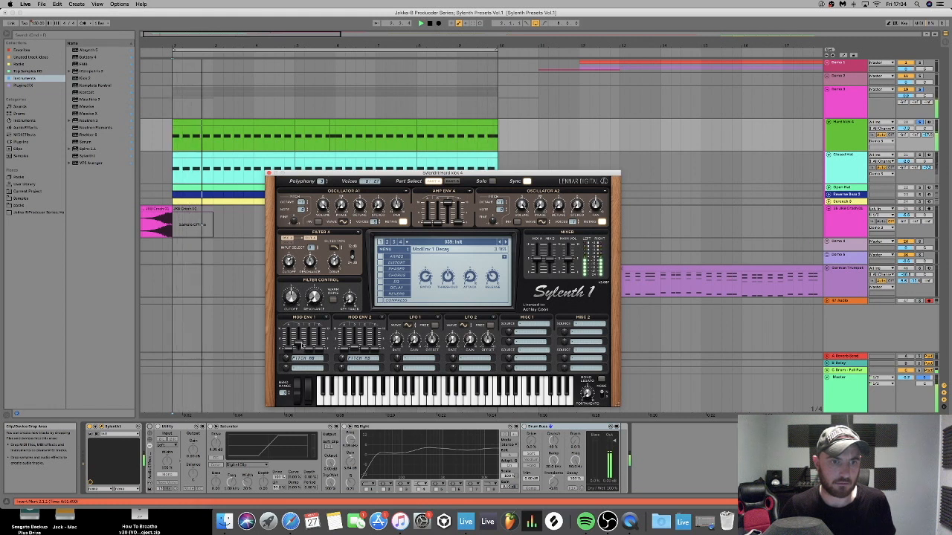
left_click(357, 350)
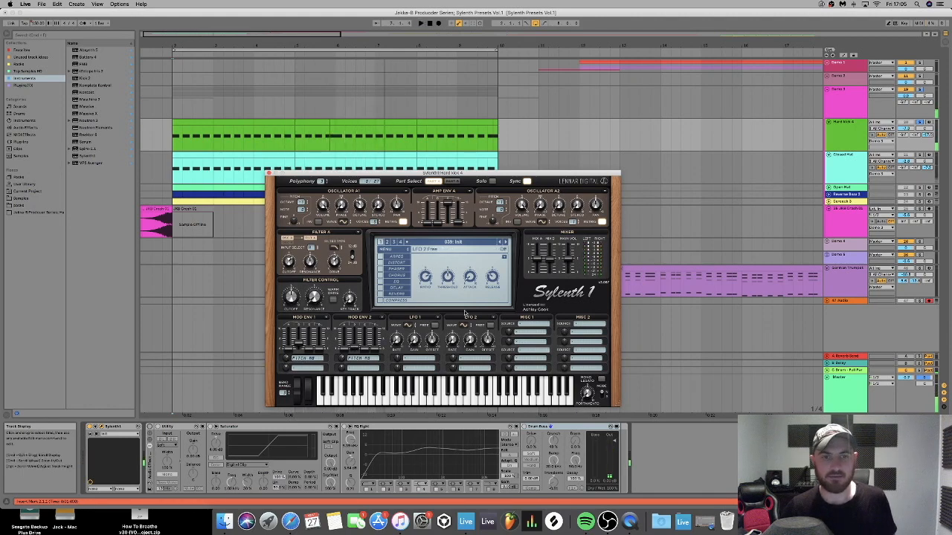
- Enable the Distort effect with the OverDrive type, adjust its amount and audition the kick
left_click(380, 264)
left_click(400, 264)
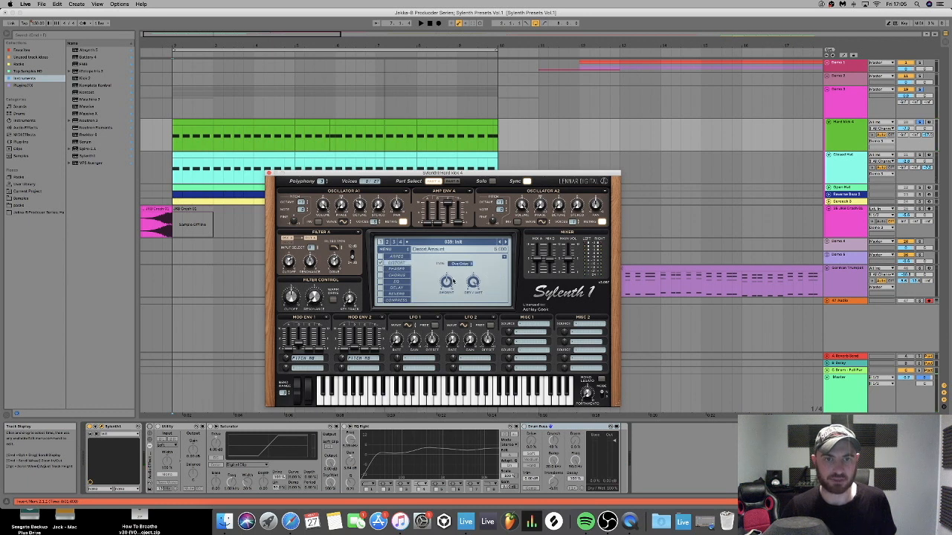
key("space")
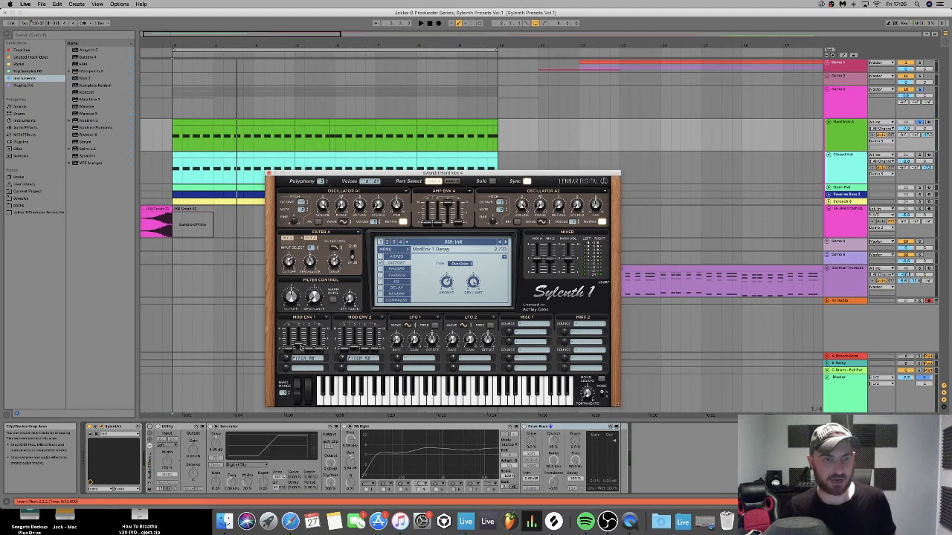
- Raise Mod Env 2's decay slightly while the kick plays with distortion
key("space")
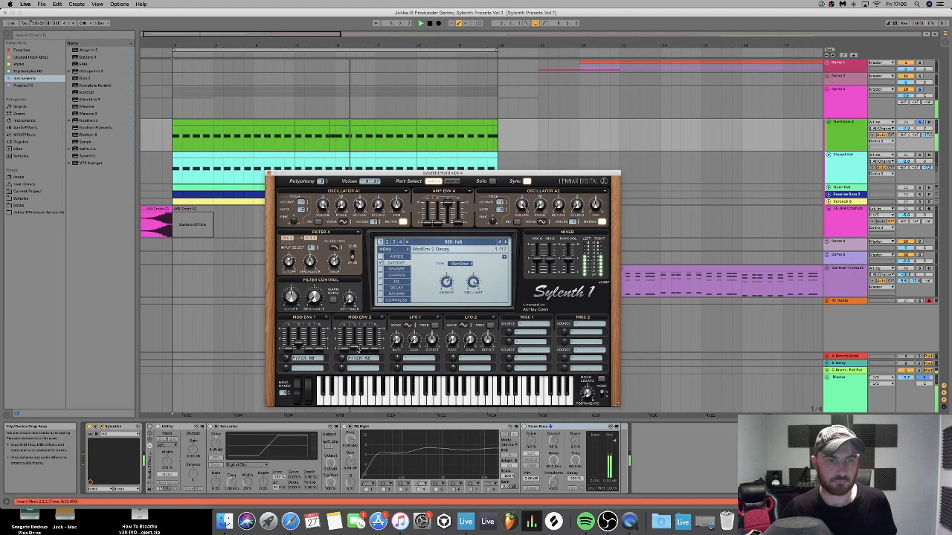
left_click_drag(357, 351, 358, 349)
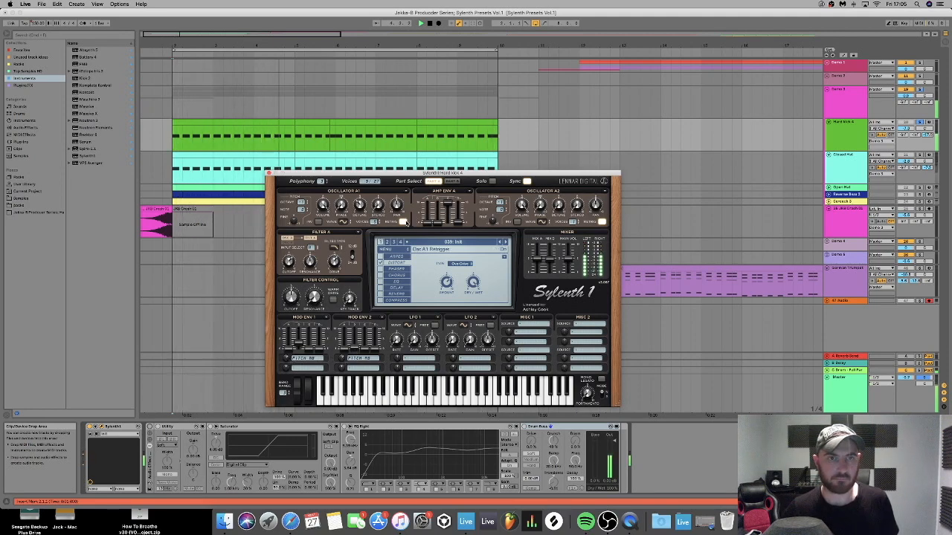
- Turn on Warm Drive in Filter Control and raise its cutoff to about 5.8 while auditioning
key("space")
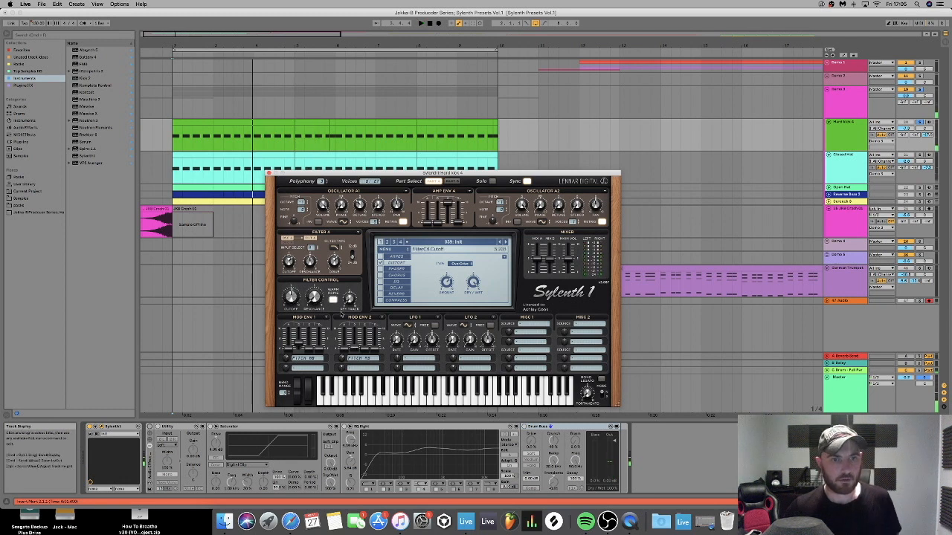
key("space")
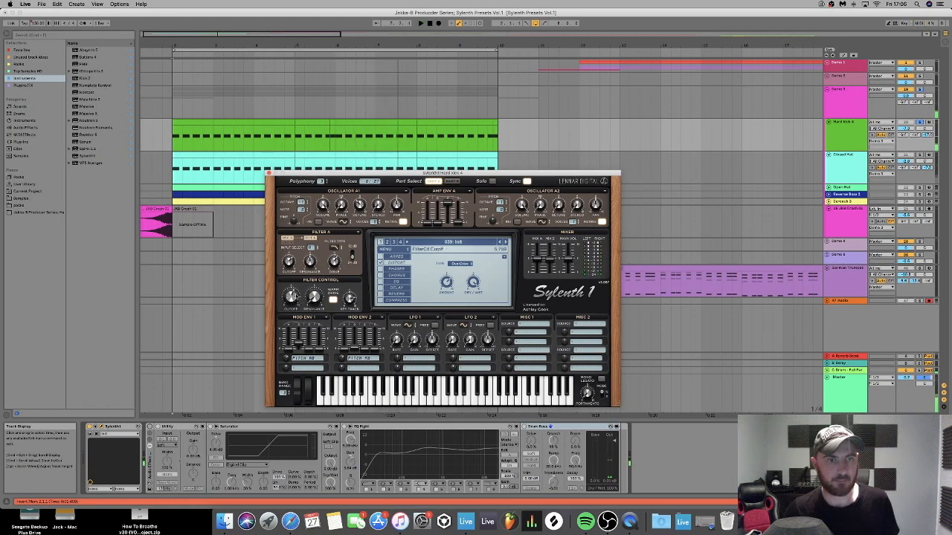
key("space")
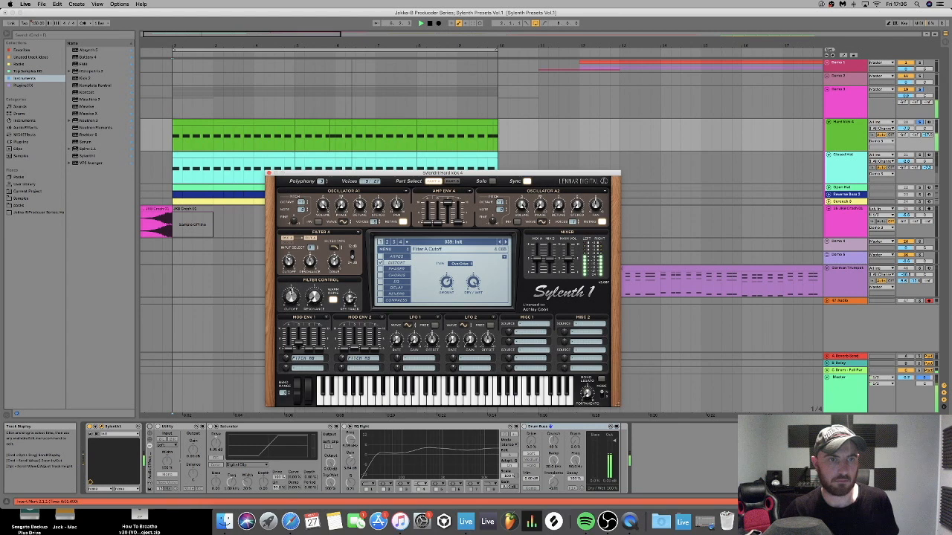
- Switch to part B and adjust Amp Env B's decay while the kick plays
left_click(452, 181)
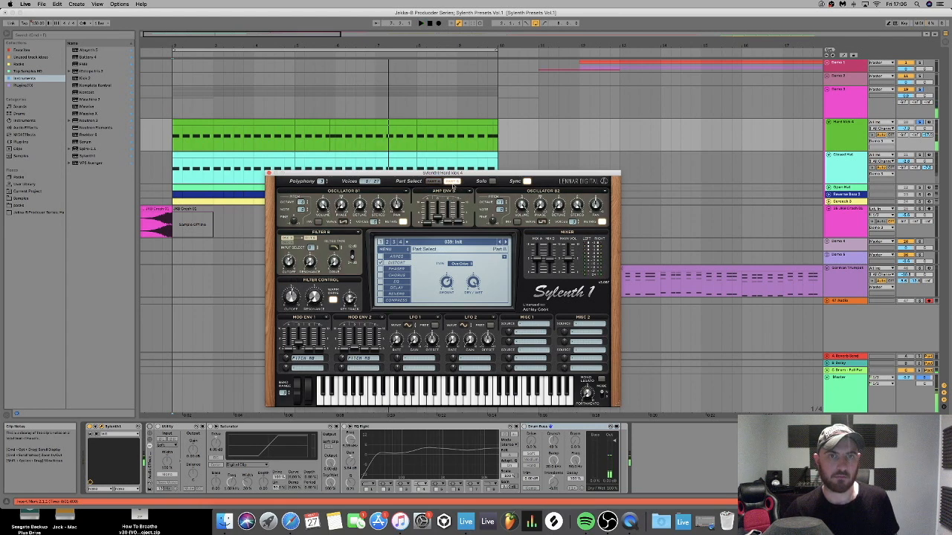
key("space")
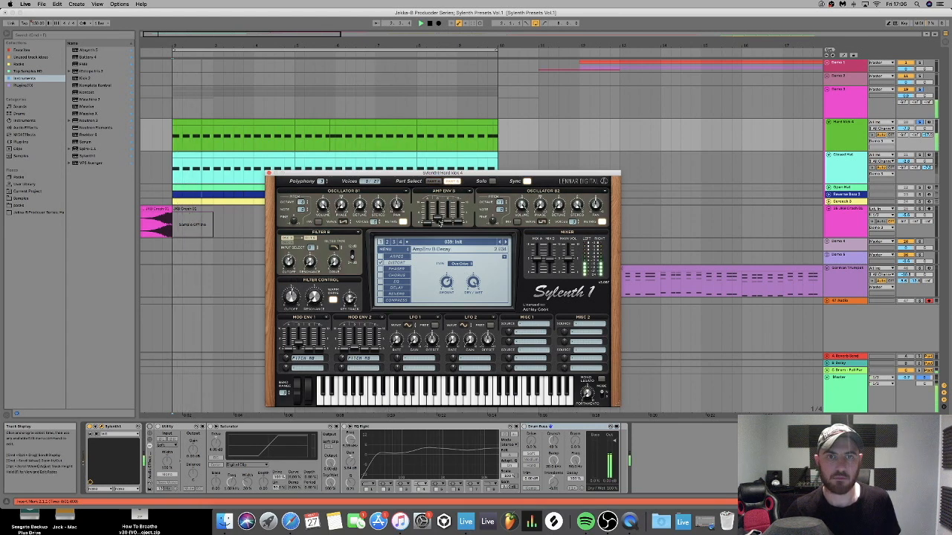
left_click_drag(439, 225, 439, 222)
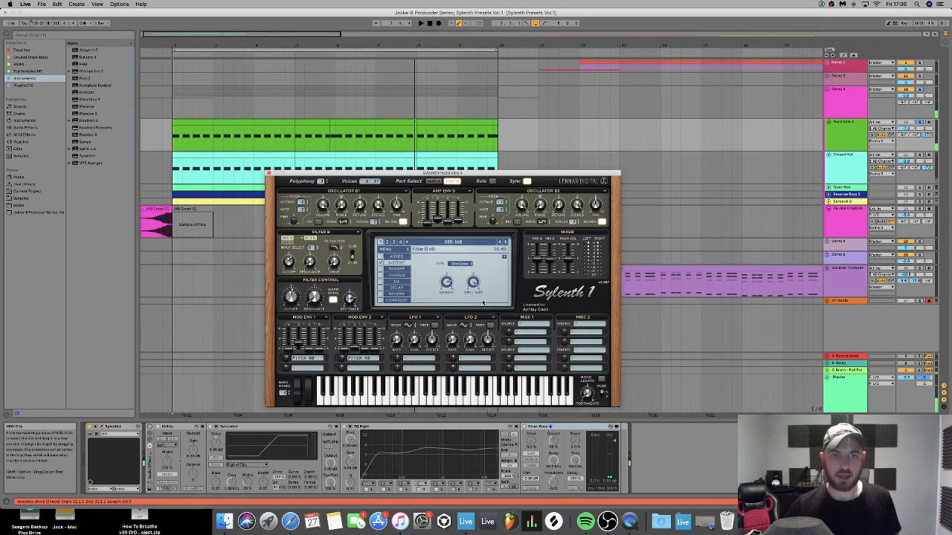
- Enable Sylenth1's EQ and Compressor effects and audition the kick
left_click(402, 283)
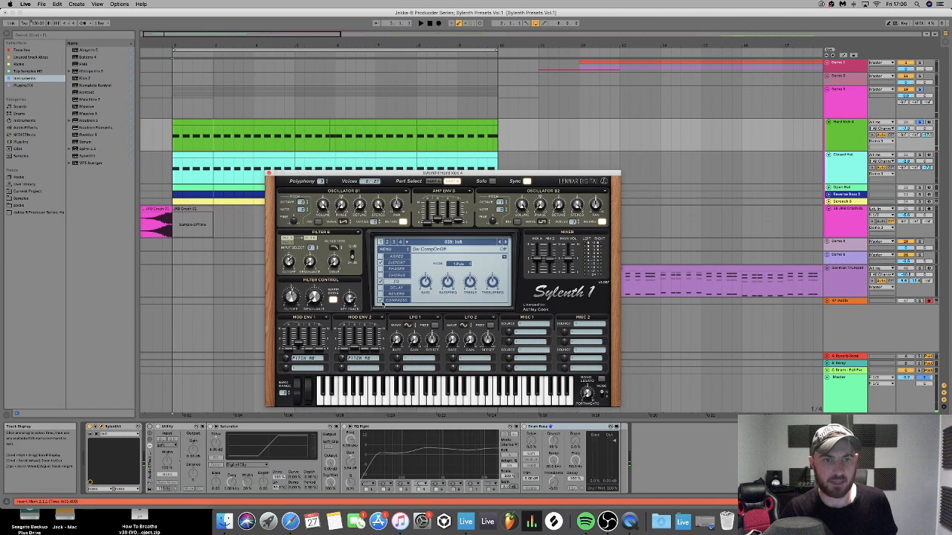
left_click(399, 300)
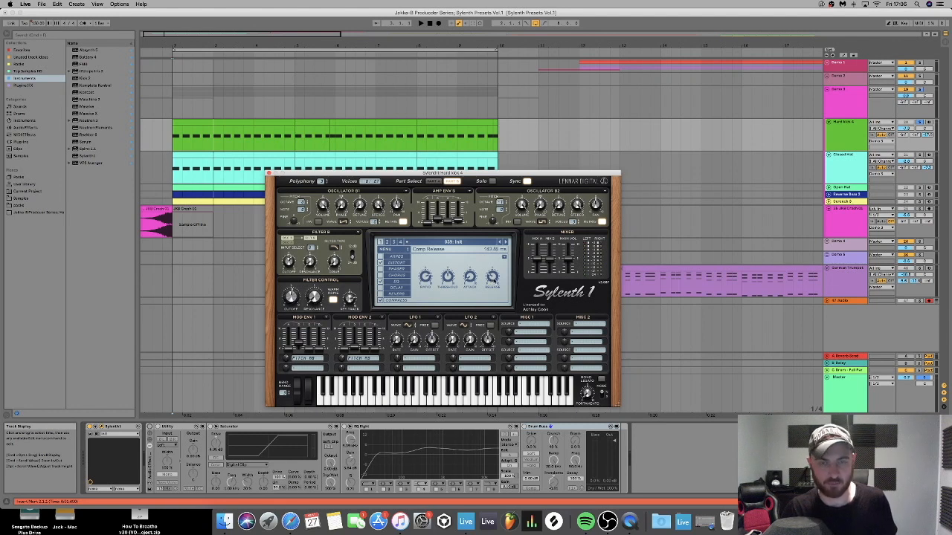
key("space")
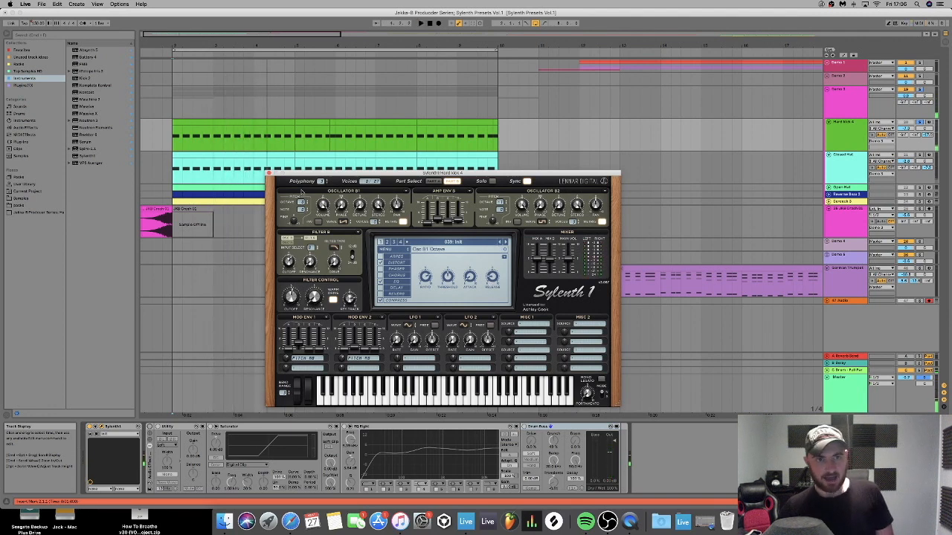
- Move the Sylenth1 window away from the device chain and turn on the hard kick's audio effect rack
left_click_drag(297, 174, 325, 116)
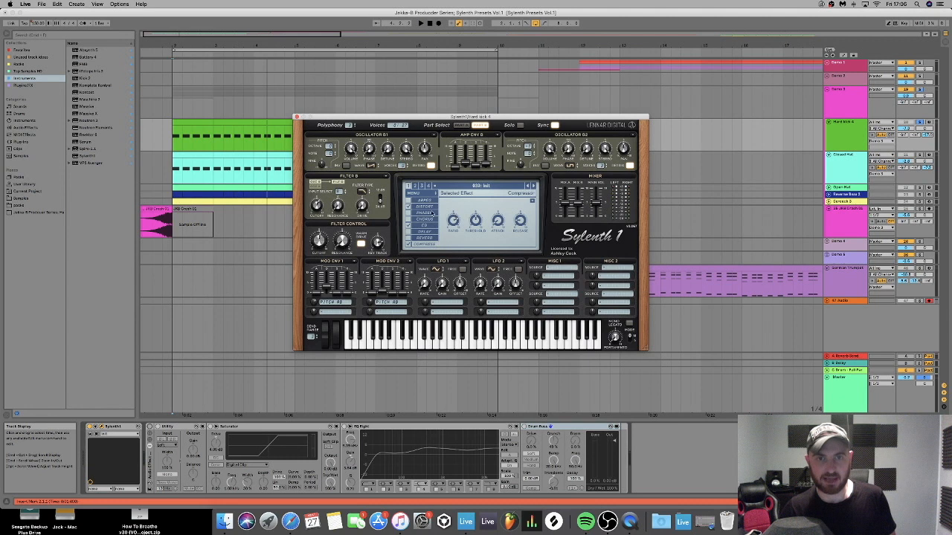
left_click(241, 430)
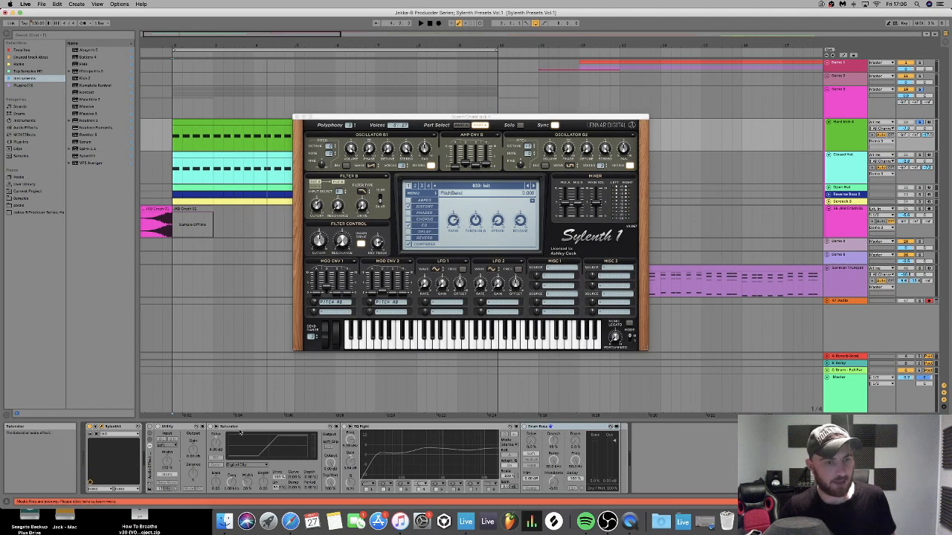
left_click(150, 427)
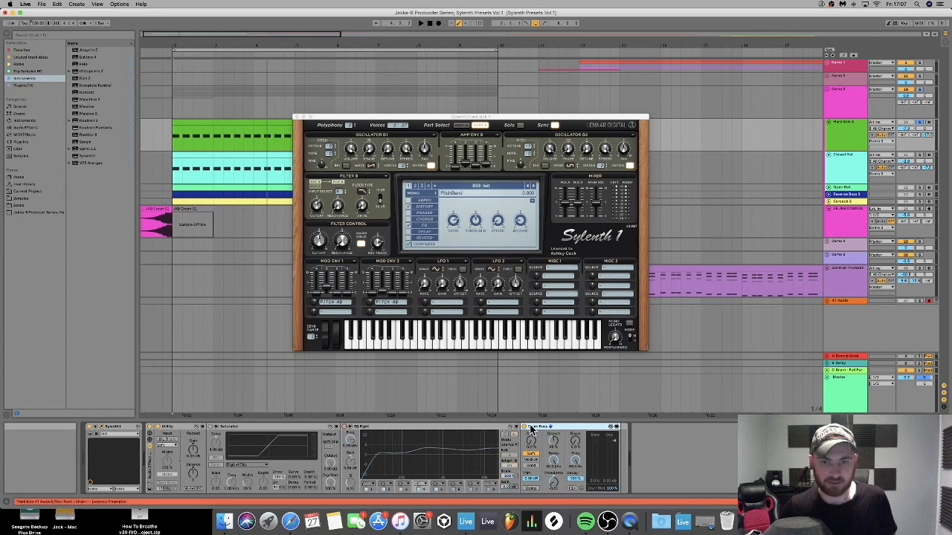
- Activate the Saturator on the hard kick, adjust its drive and audition the result
left_click(211, 427)
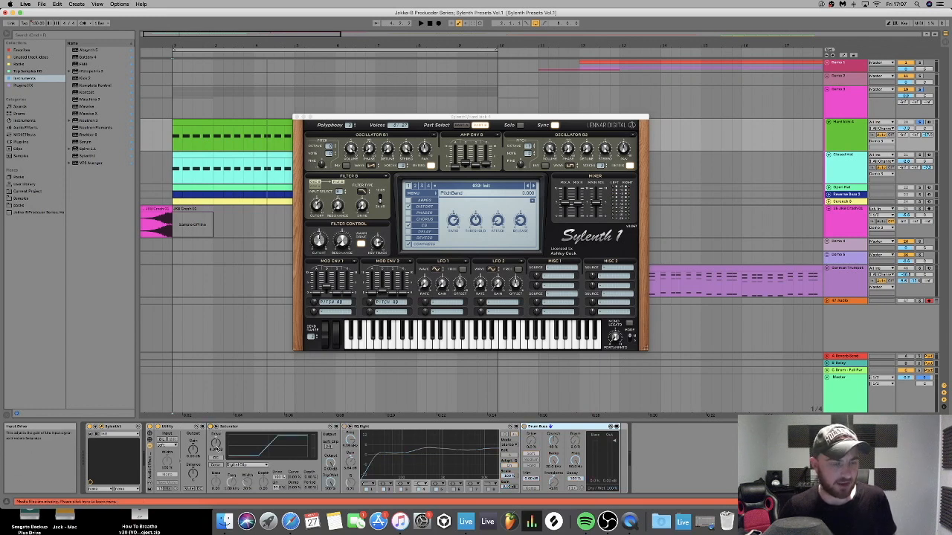
double_click(215, 445)
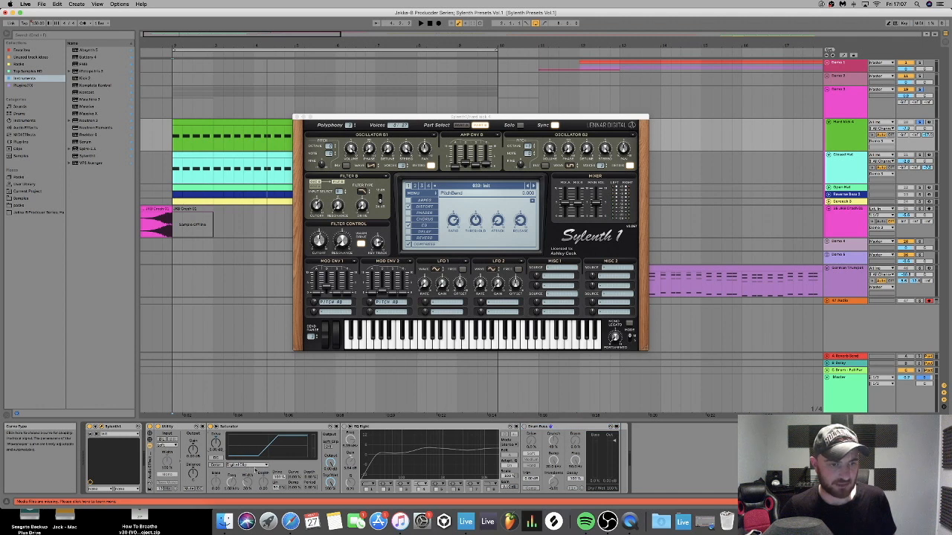
key("space")
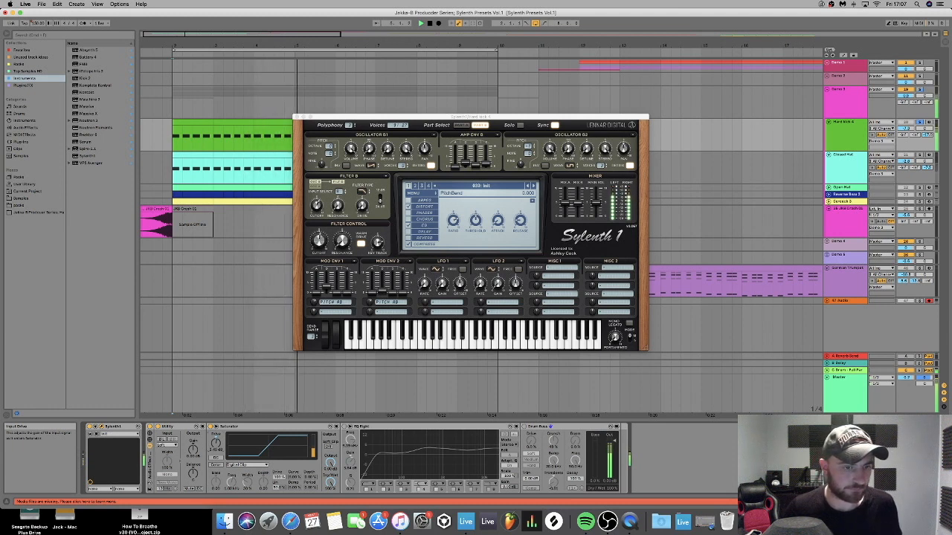
key("space")
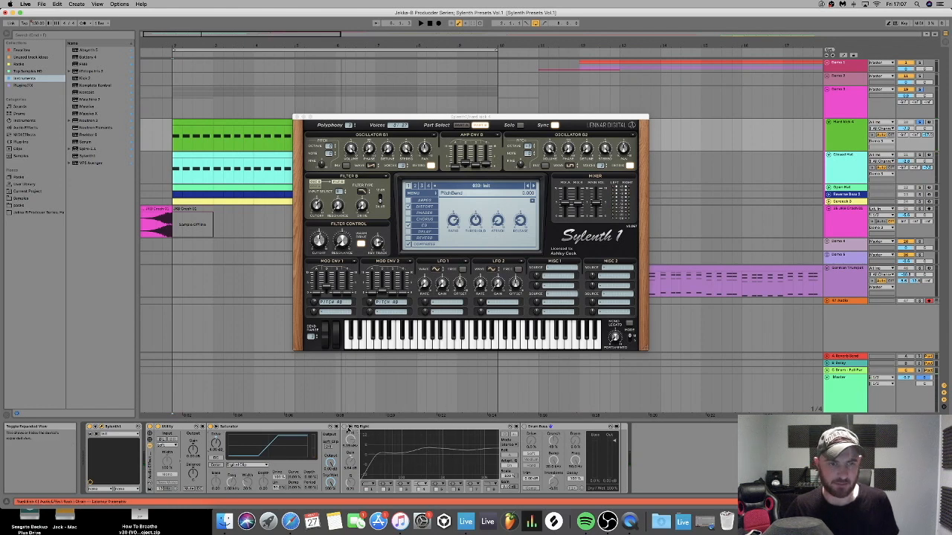
- Activate EQ Eight in the hard kick's effect rack and audition the equalised sound
key("space")
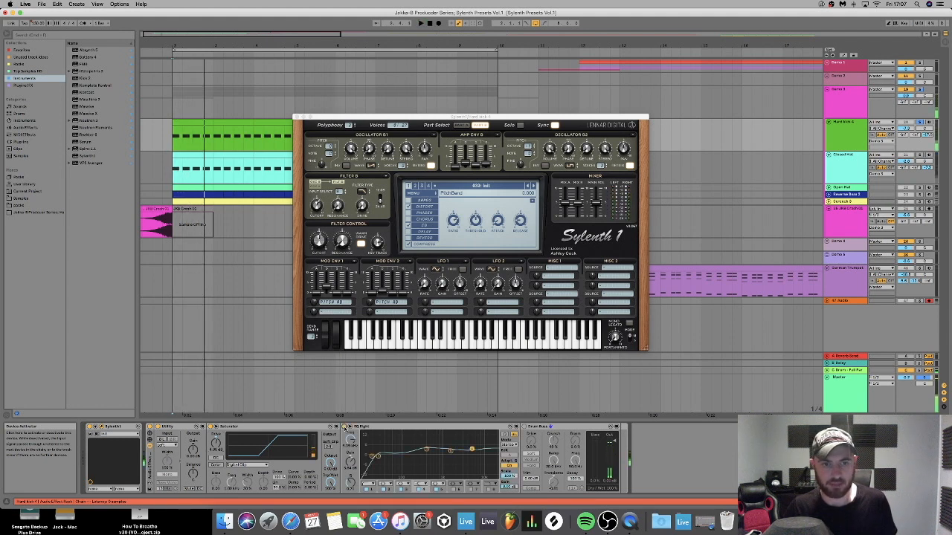
left_click(344, 427)
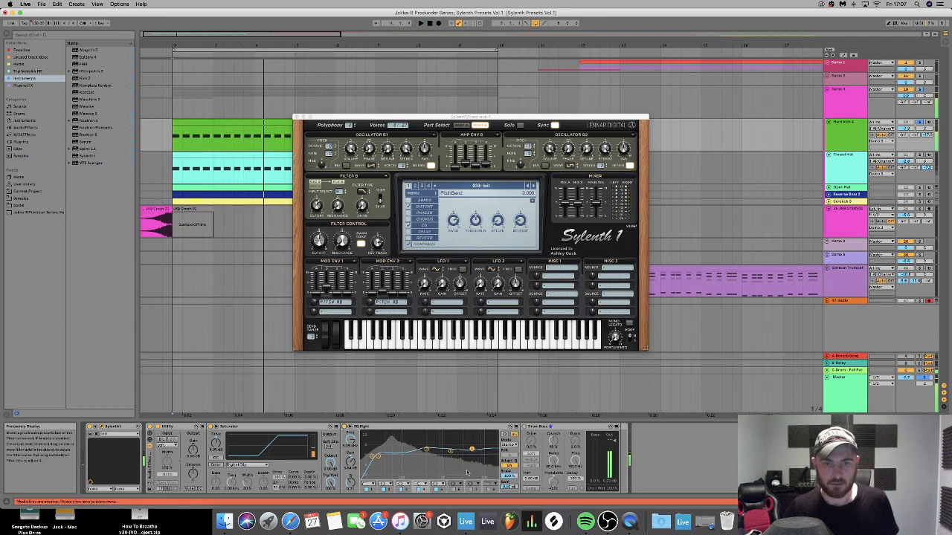
key("space")
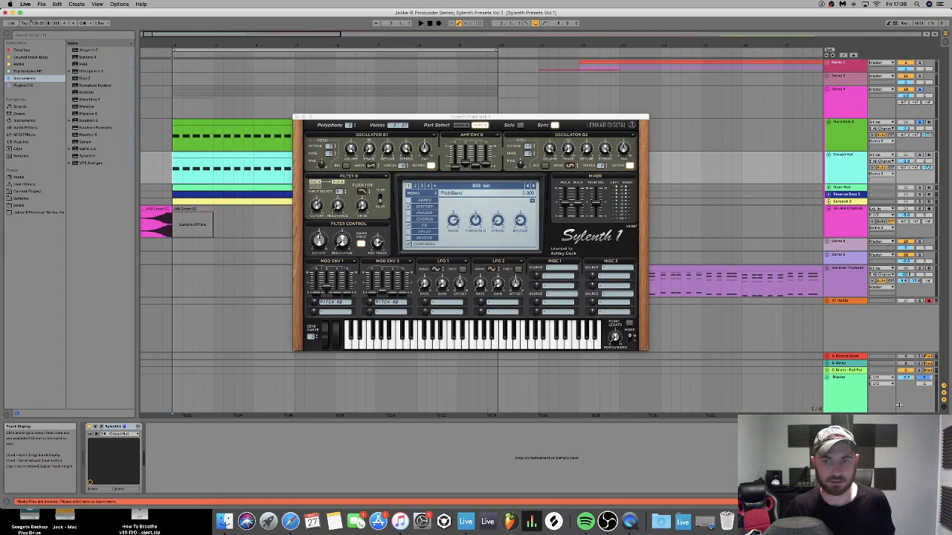
- Activate Drum Buss in the hard kick's effect rack and play the kick through it
left_click(880, 163)
key("space")
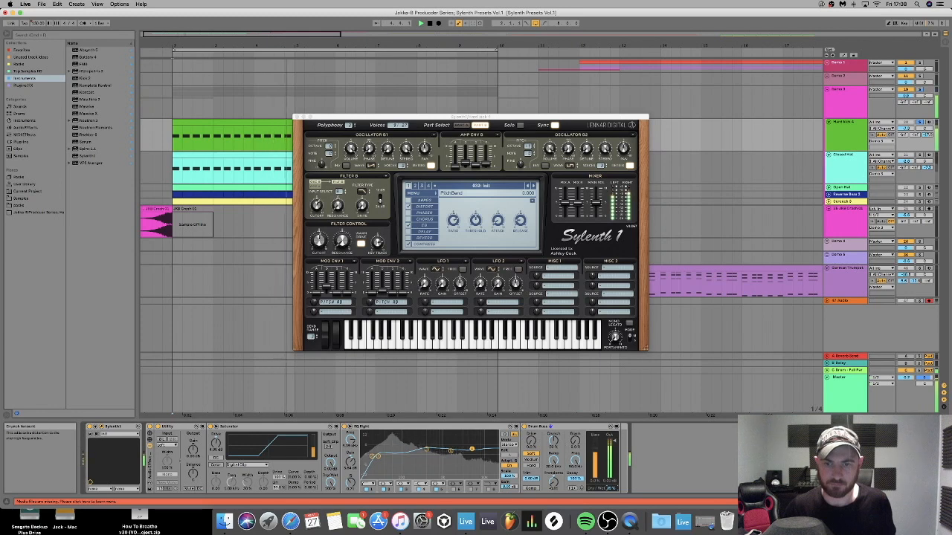
- Compare the kick with Drum Buss bypassed and active, and replay it to audition the effect rack
left_click(524, 428)
left_click(525, 429)
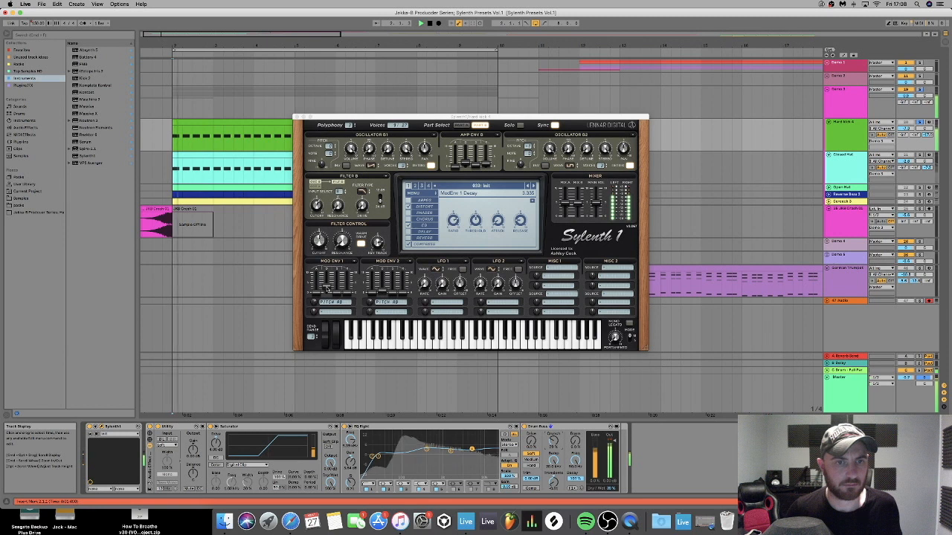
key("space")
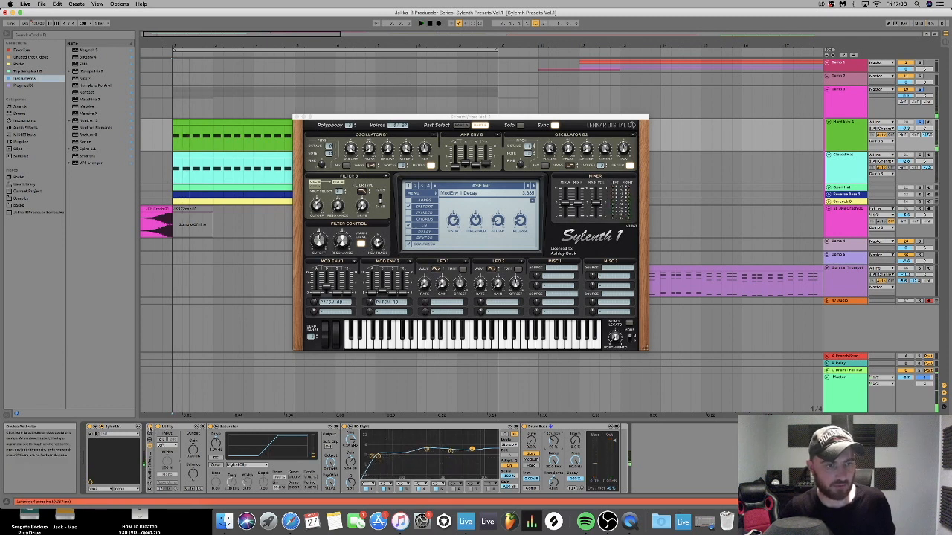
key("space")
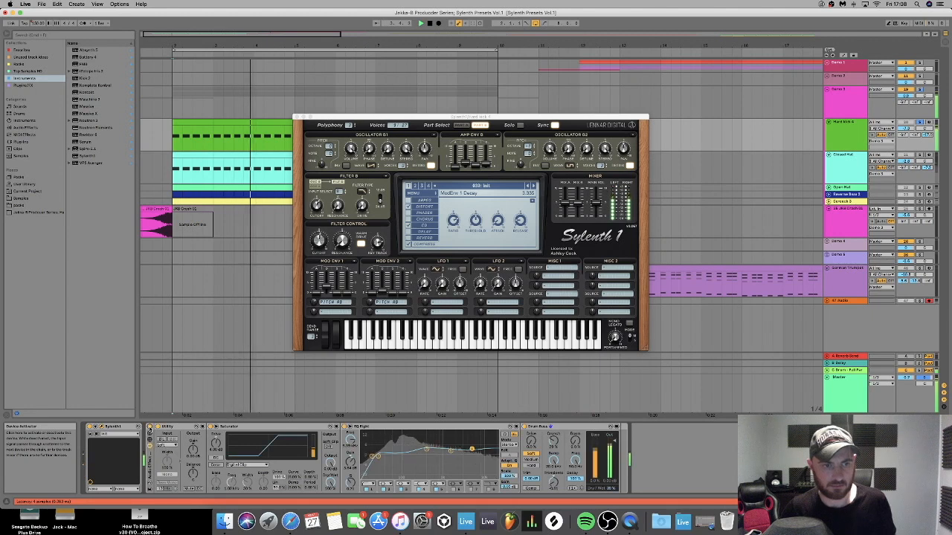
key("space")
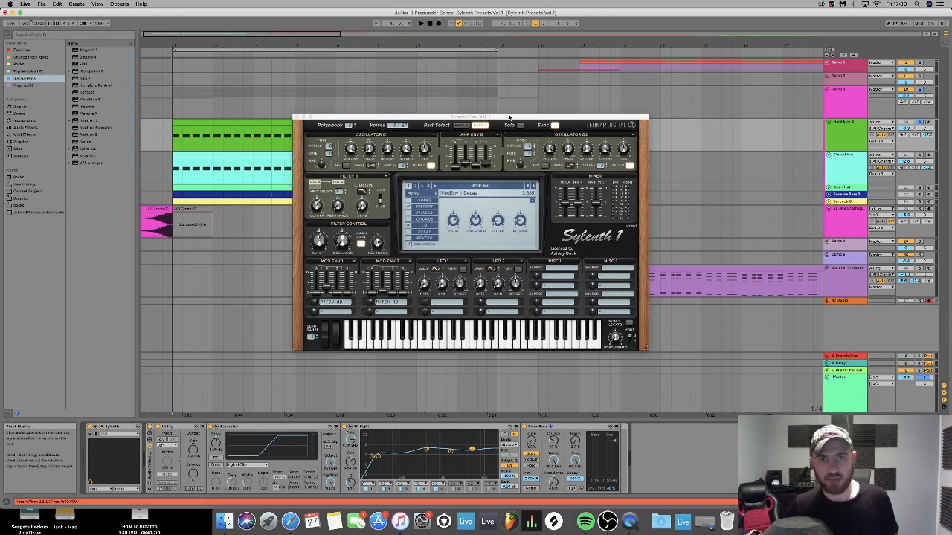
- Shorten the decay of Mod Env 1 to about 2 and Mod Env 2 to about 1.5 in Part B while the kick plays
left_click(478, 126)
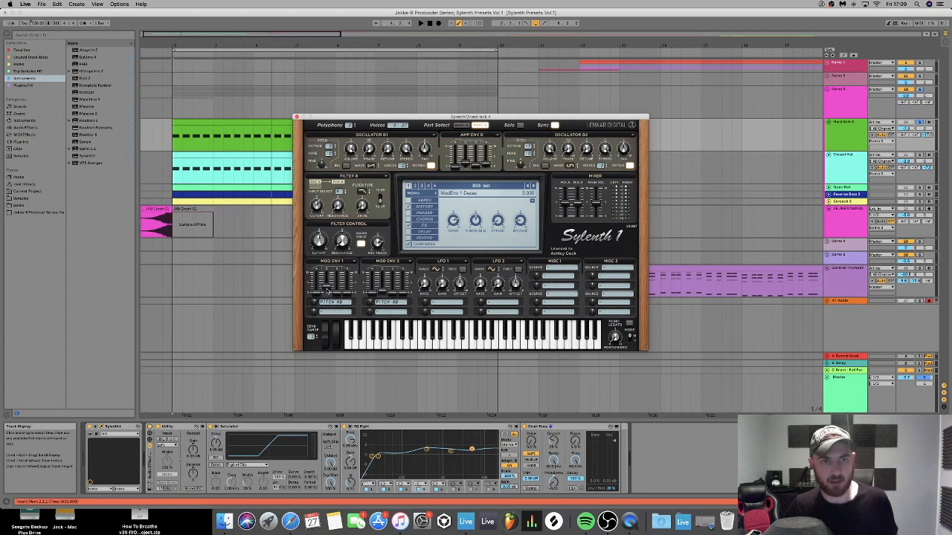
key("space")
left_click_drag(328, 291, 325, 301)
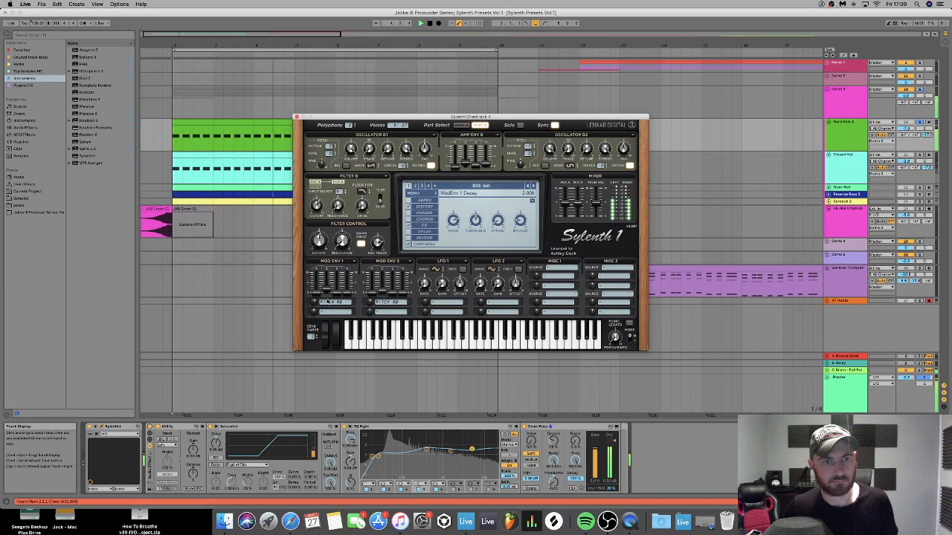
left_click_drag(383, 289, 381, 291)
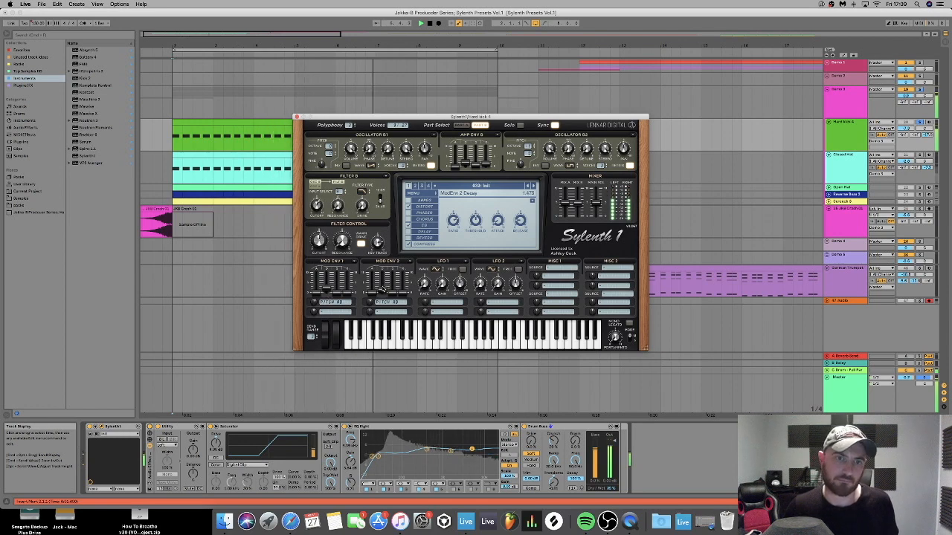
key("space")
- Set oscillator B1's waveform to Noise in Part B and adjust its volume during playback
left_click(482, 125)
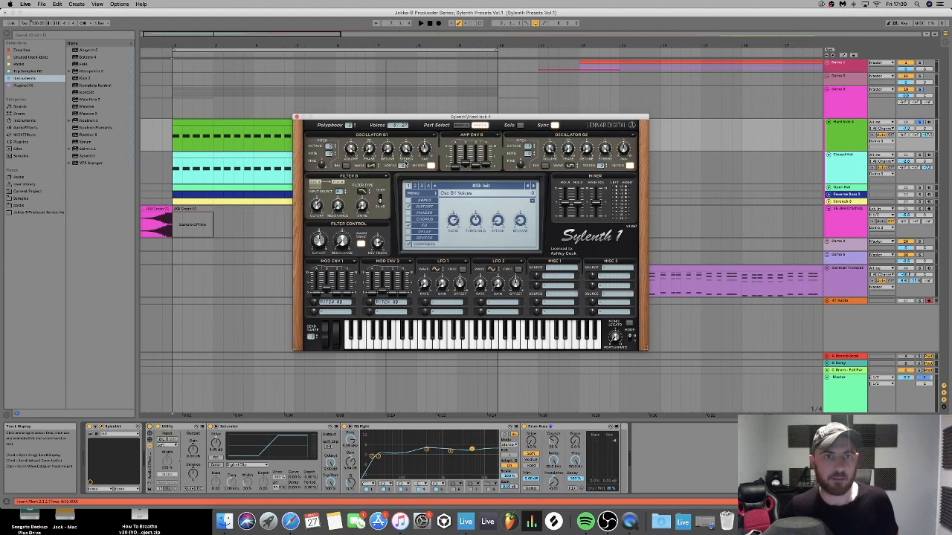
left_click(371, 165)
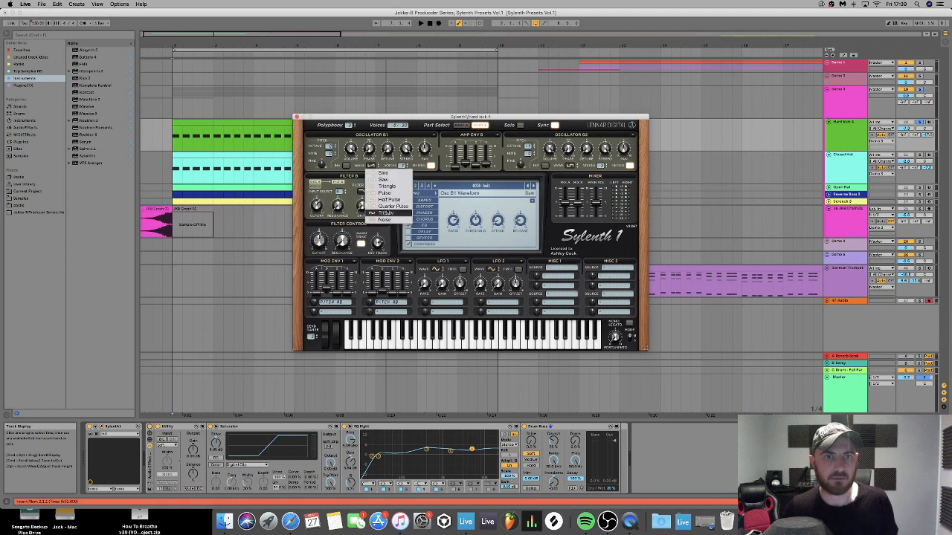
left_click(386, 220)
key("space")
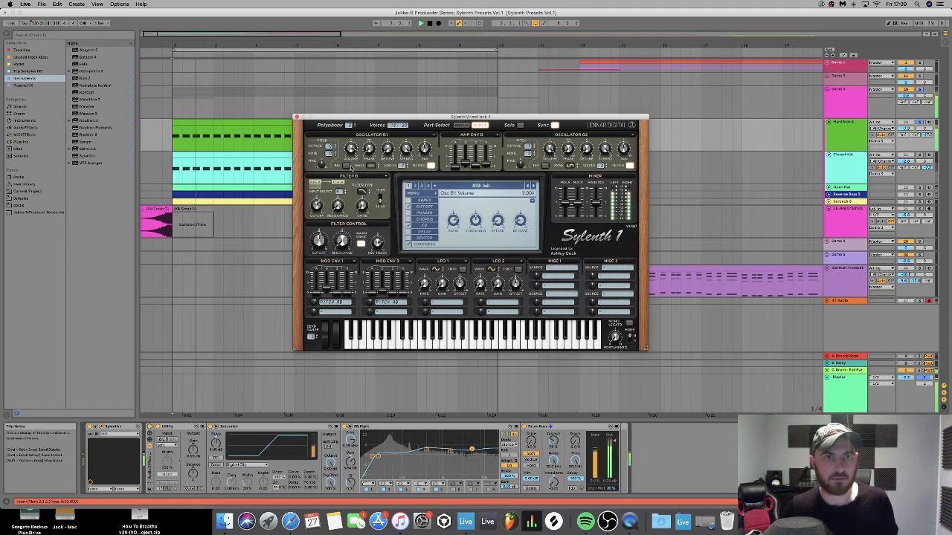
mouse_move(351, 150)
left_mouse_down()
mouse_move(350, 172)
mouse_move(351, 155)
left_mouse_up()
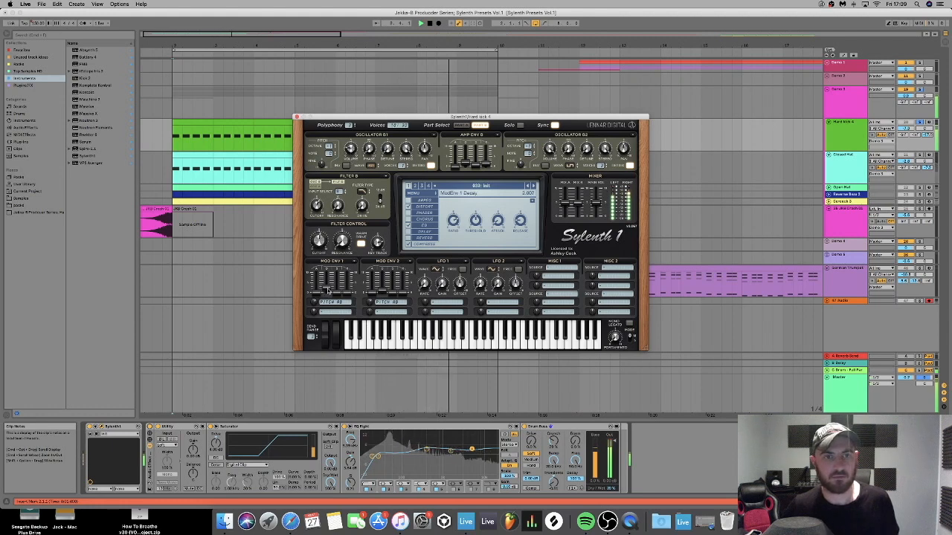
- Fine-tune the decays of Mod Env 1 and Mod Env 2 with the noise layer playing, and stop playback
left_click_drag(328, 295, 328, 287)
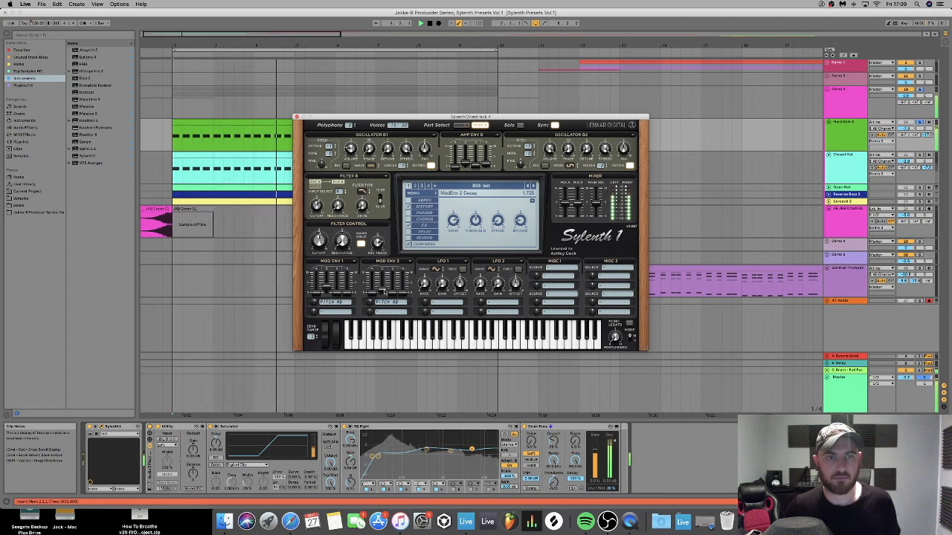
left_click_drag(385, 287, 384, 295)
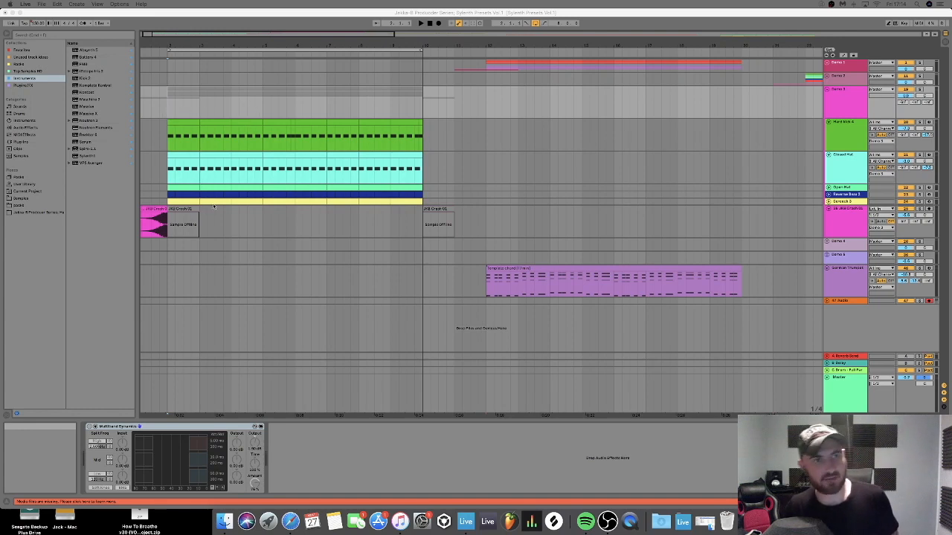
key("space")
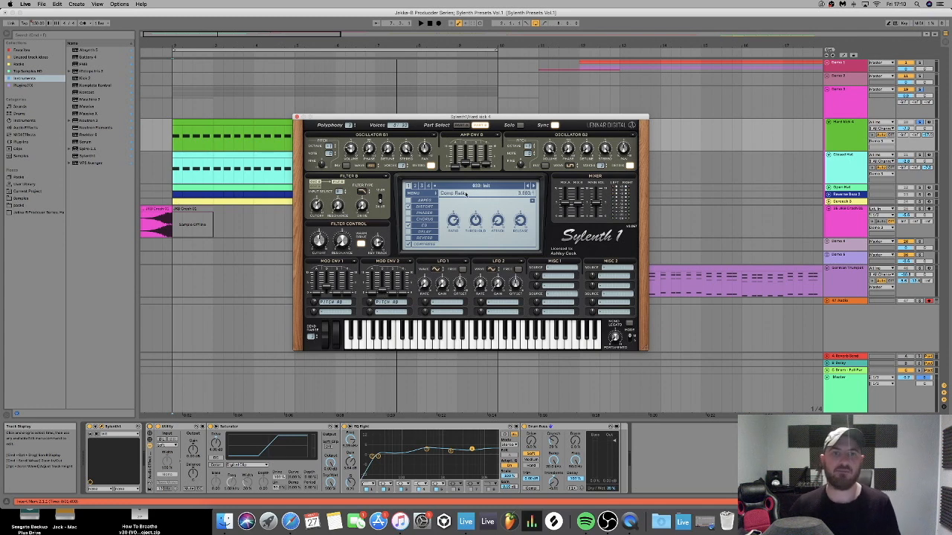
- View the Sylenth1 preset list without loading another preset and close the synth window
left_click(465, 188)
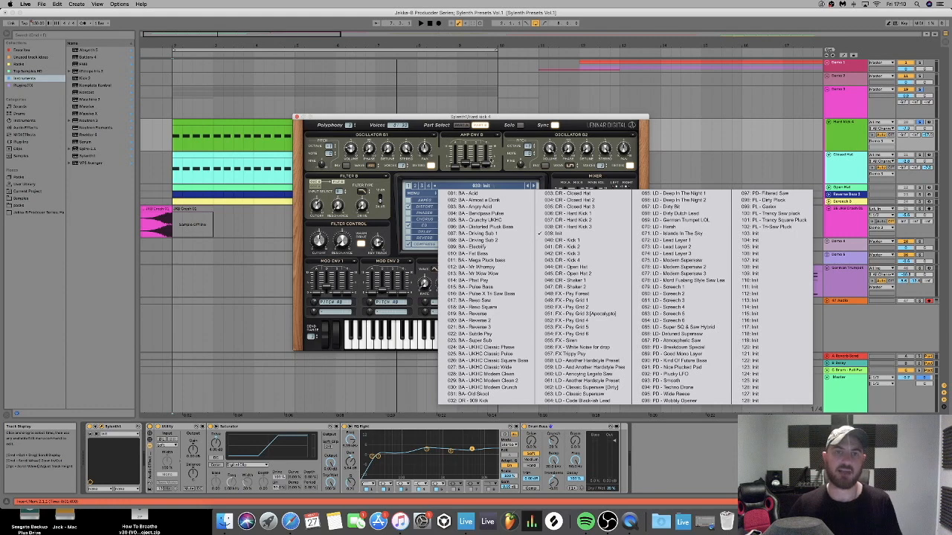
left_click(440, 119)
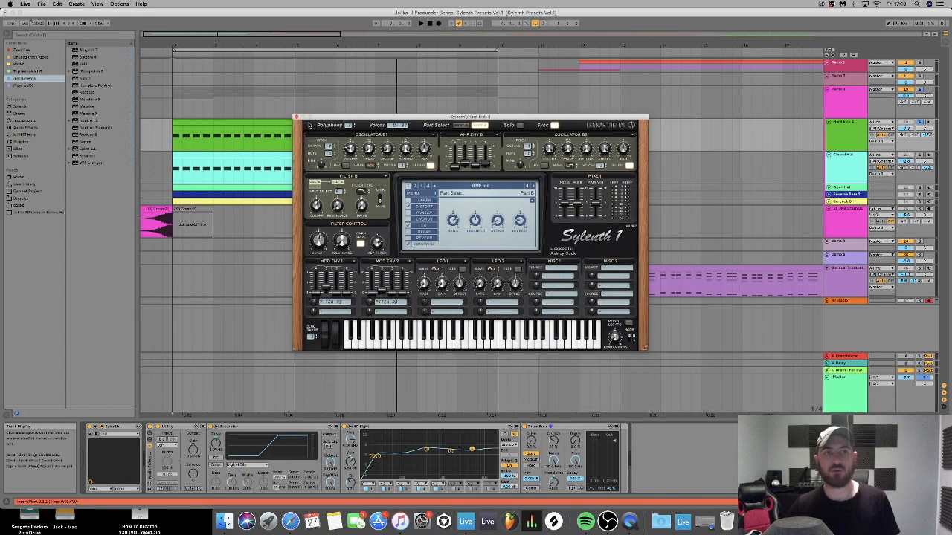
left_click(296, 117)
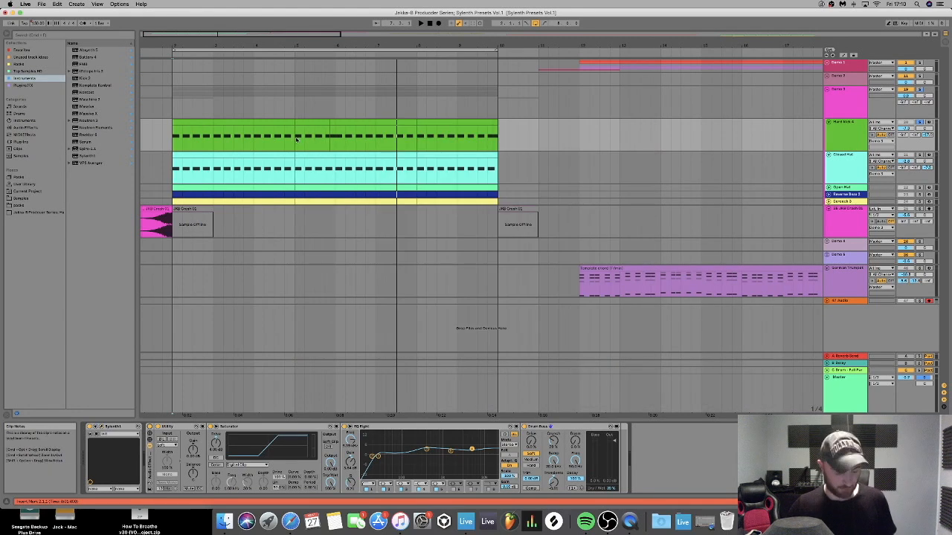
- Look over the demo sections in the arrangement and reselect the hard kick track
scroll(296, 140, "down", 5)
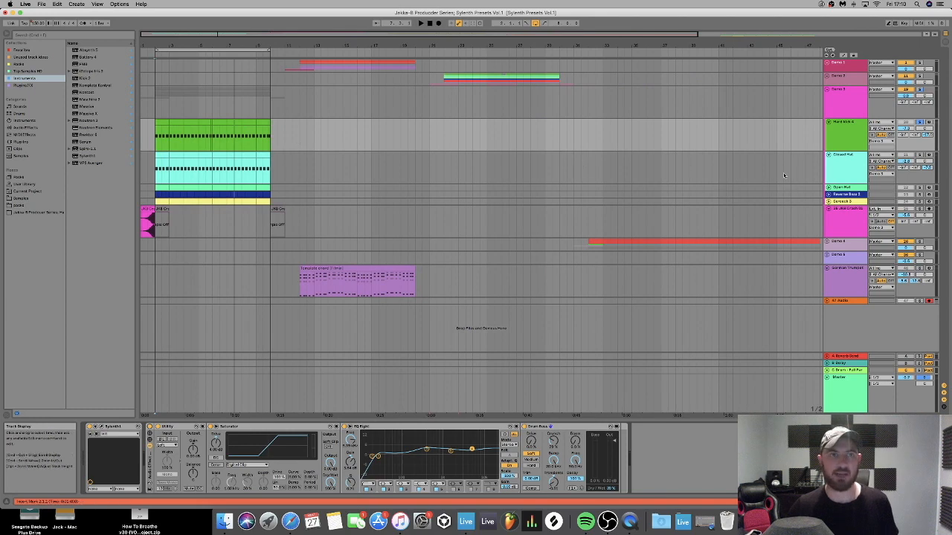
scroll(595, 216, "down", 2)
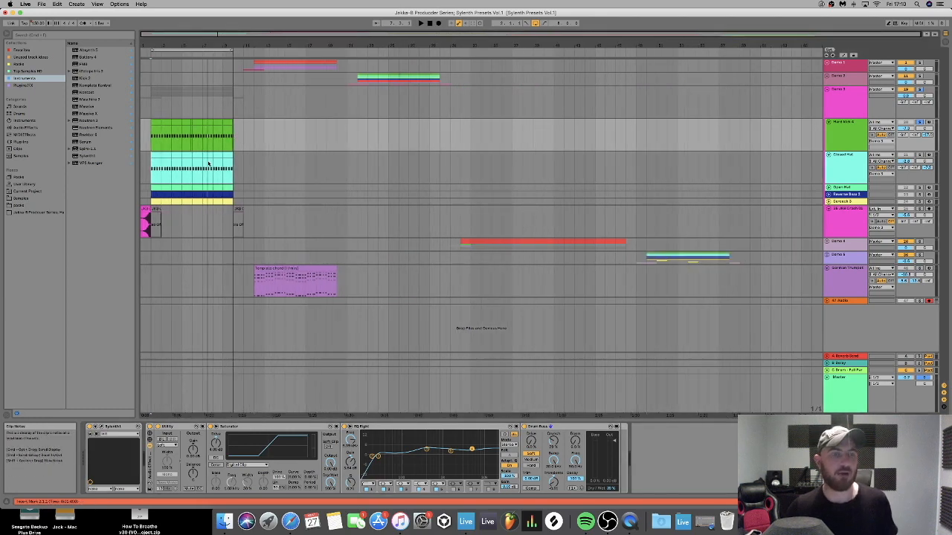
scroll(210, 162, "up", 5)
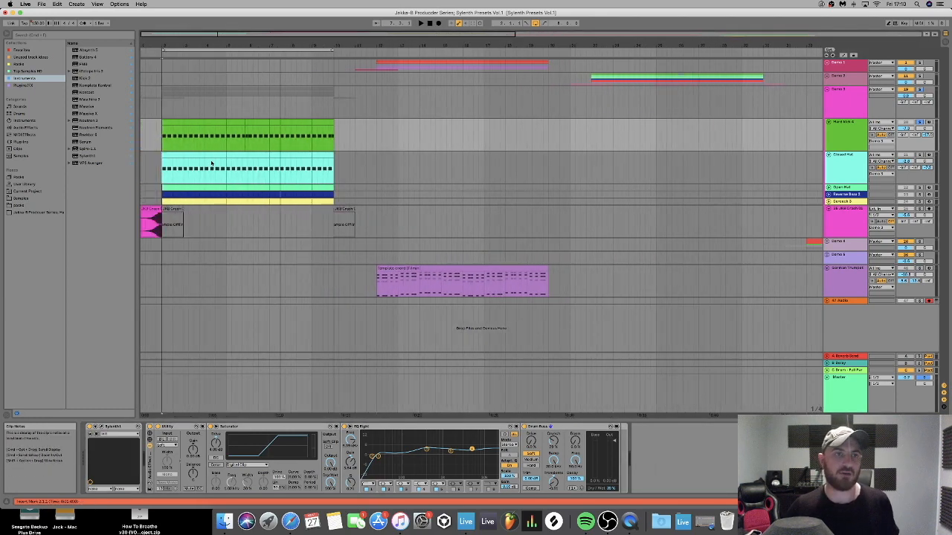
left_click(335, 166)
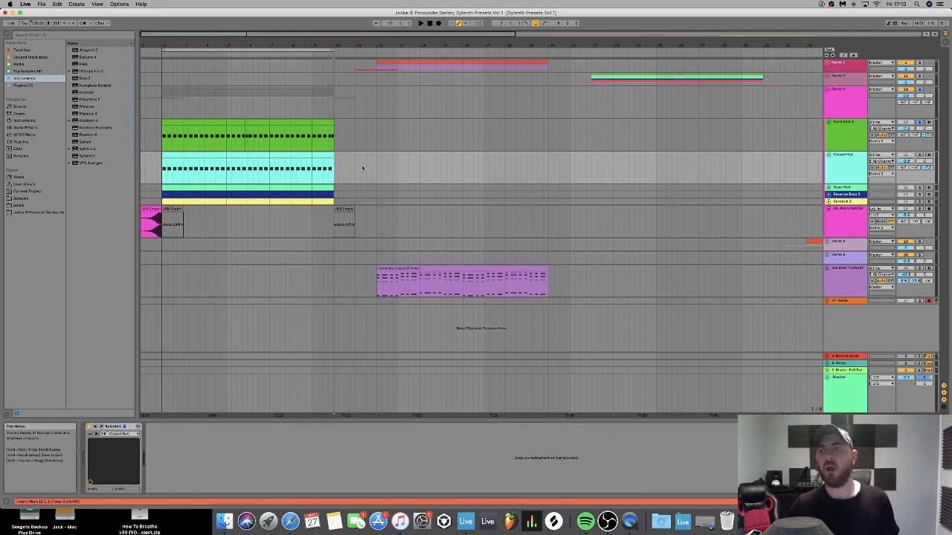
left_click(835, 132)
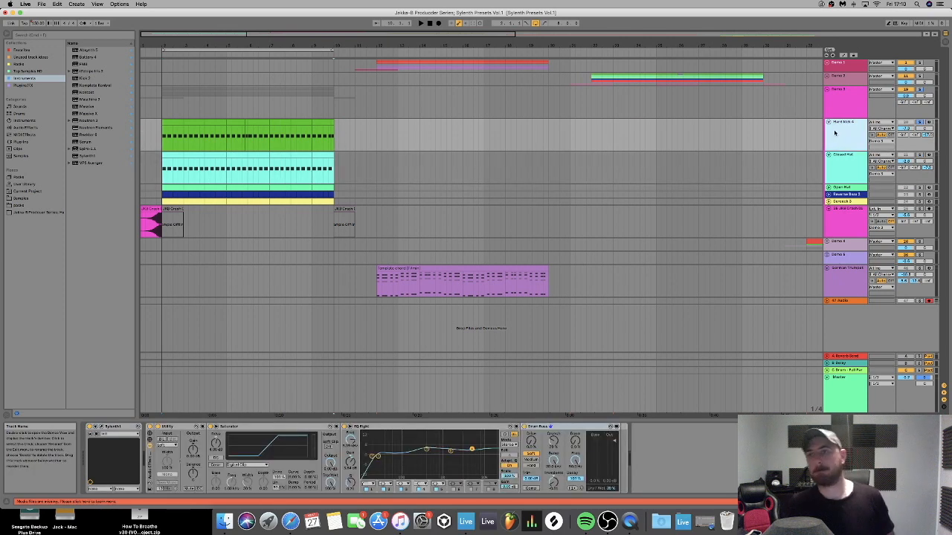